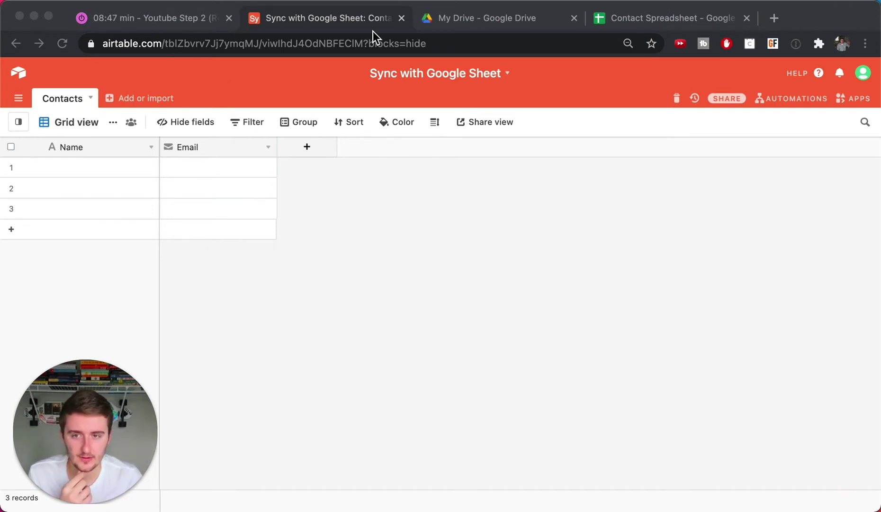
- Close the YouTube timer tab and bring up the Contact Spreadsheet with the three contacts
{"action": "left_click", "coordinate": [229, 18]}
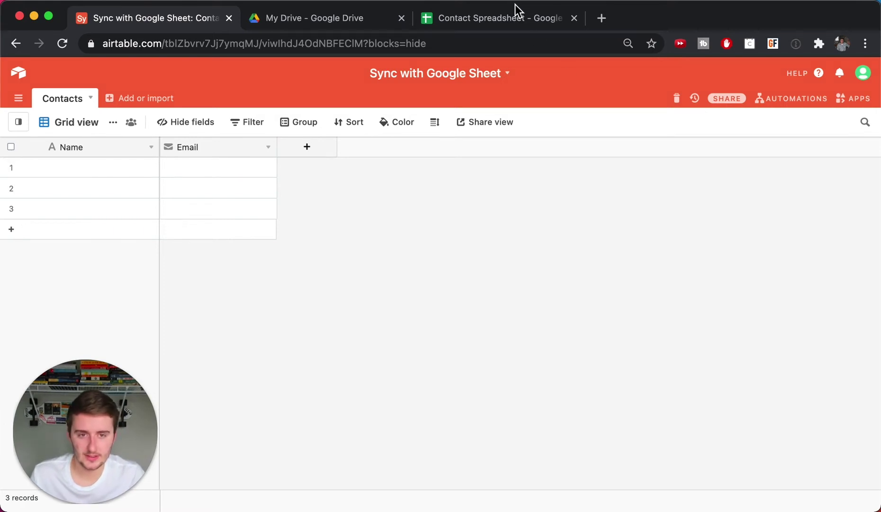
{"action": "left_click", "coordinate": [517, 20]}
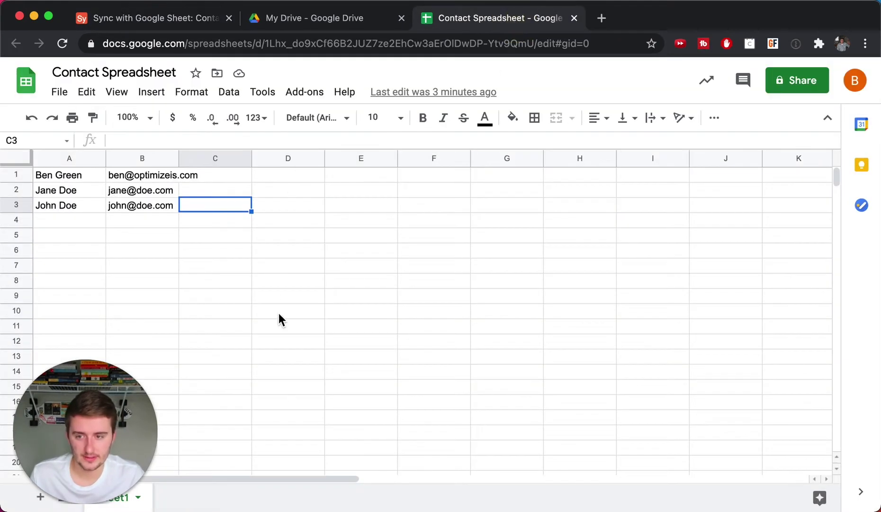
- Copy the names and emails in A1:B3 and paste them into Airtable's first Name cell
{"action": "left_click", "coordinate": [279, 313]}
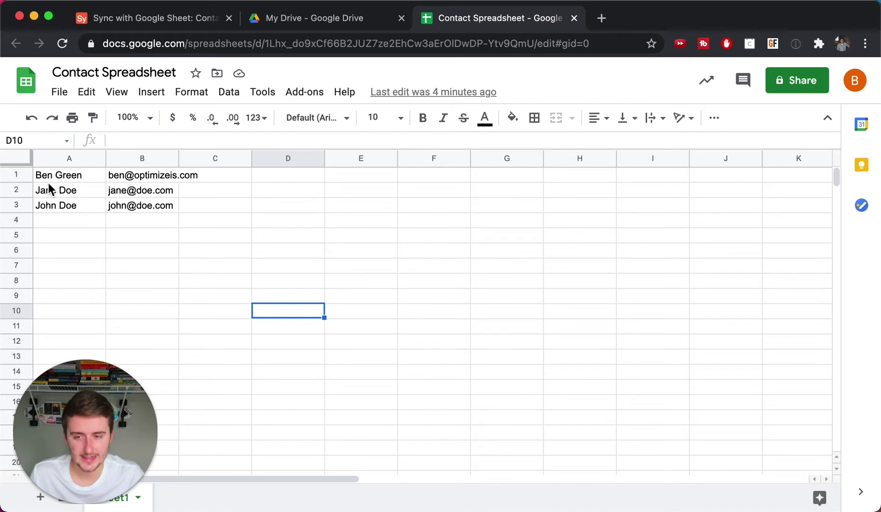
{"action": "left_click", "coordinate": [152, 23]}
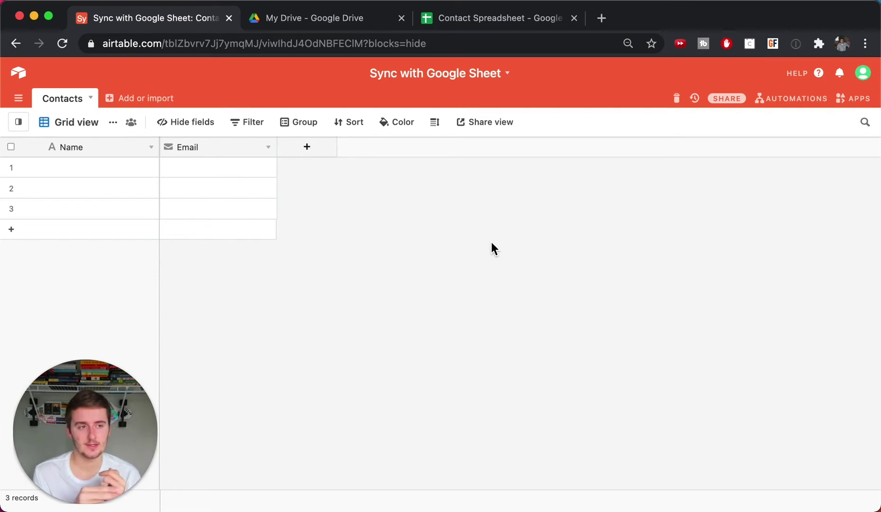
{"action": "left_click", "coordinate": [506, 18]}
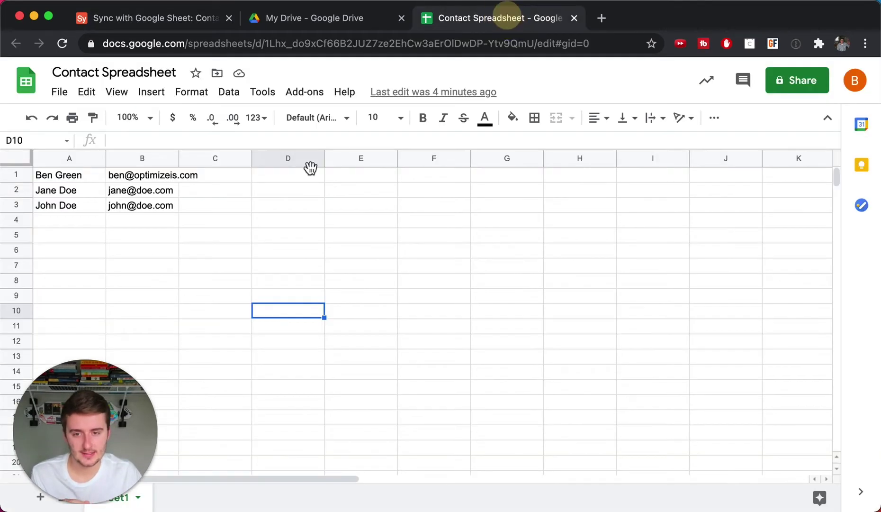
{"action": "left_click", "coordinate": [58, 173]}
{"action": "left_click_drag", "start_coordinate": [58, 173], "coordinate": [125, 208]}
{"action": "key", "text": "super+c"}
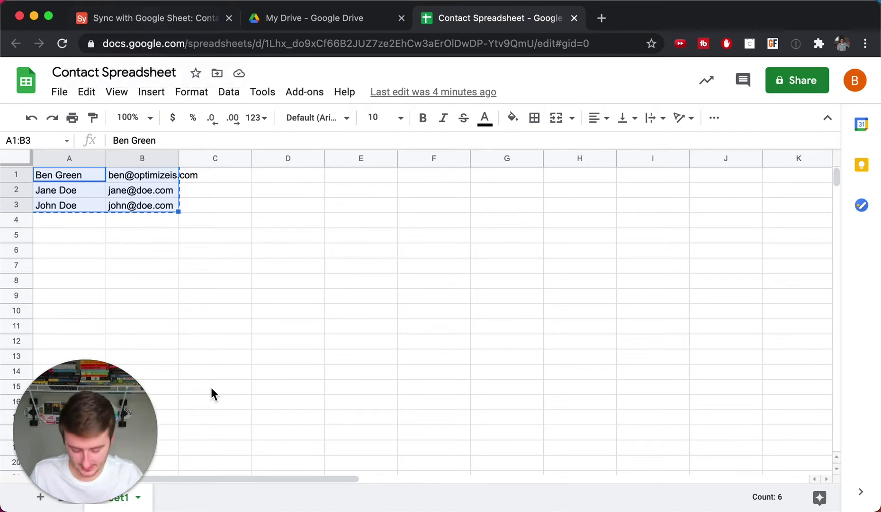
{"action": "left_click", "coordinate": [171, 350]}
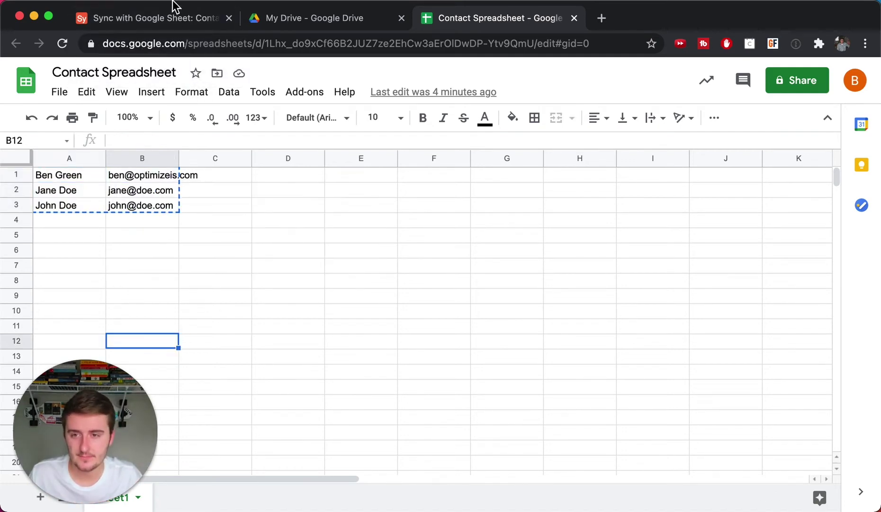
{"action": "left_click", "coordinate": [171, 19]}
{"action": "left_click", "coordinate": [117, 169]}
{"action": "key", "text": "super+v"}
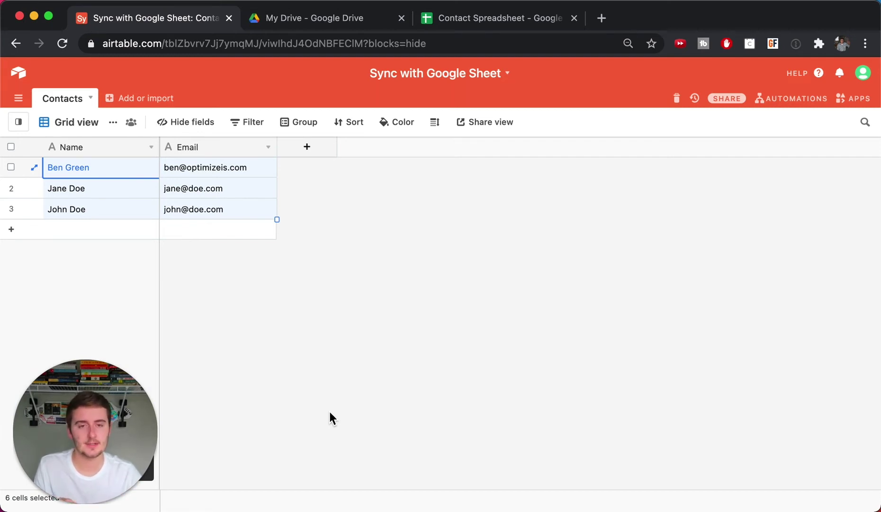
- Deselect the pasted cells and show the Automations panel listing the Example automation
{"action": "left_click", "coordinate": [329, 412]}
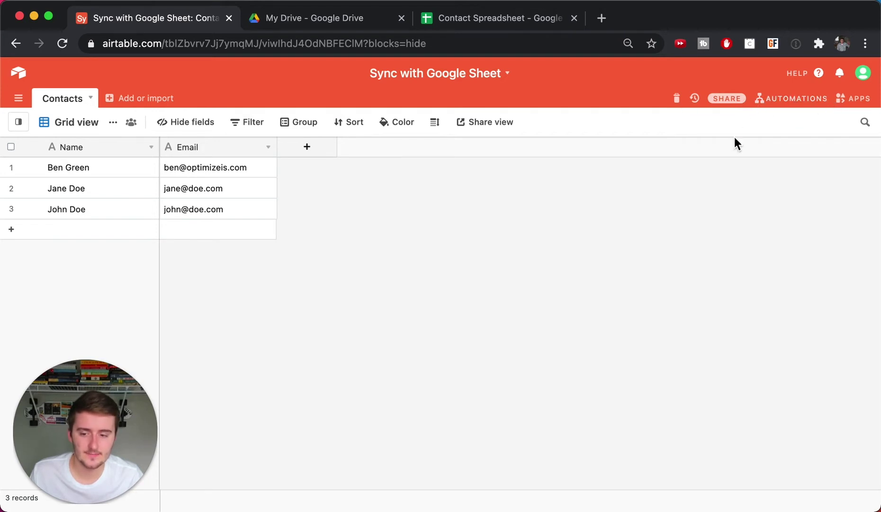
{"action": "left_click", "coordinate": [782, 99]}
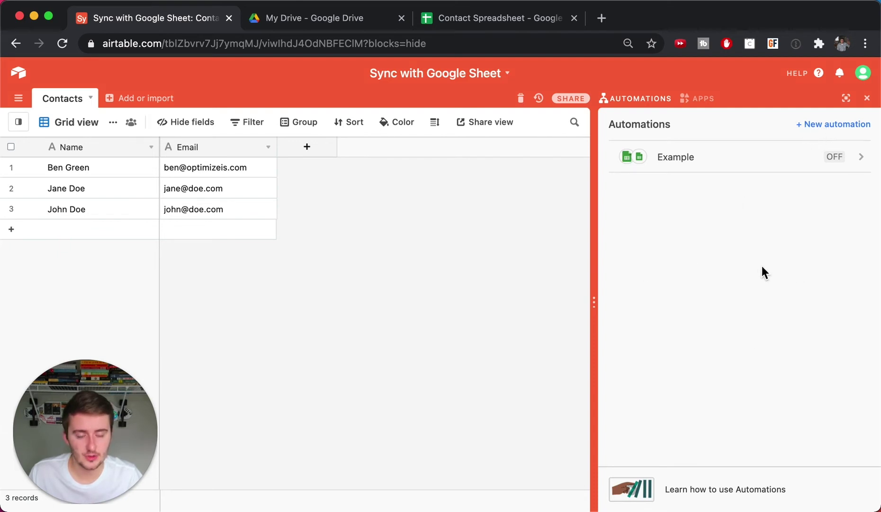
- Create an automation named 'New Row in GSheets' with the Google Sheets 'When a row is created' trigger
{"action": "left_click", "coordinate": [829, 122]}
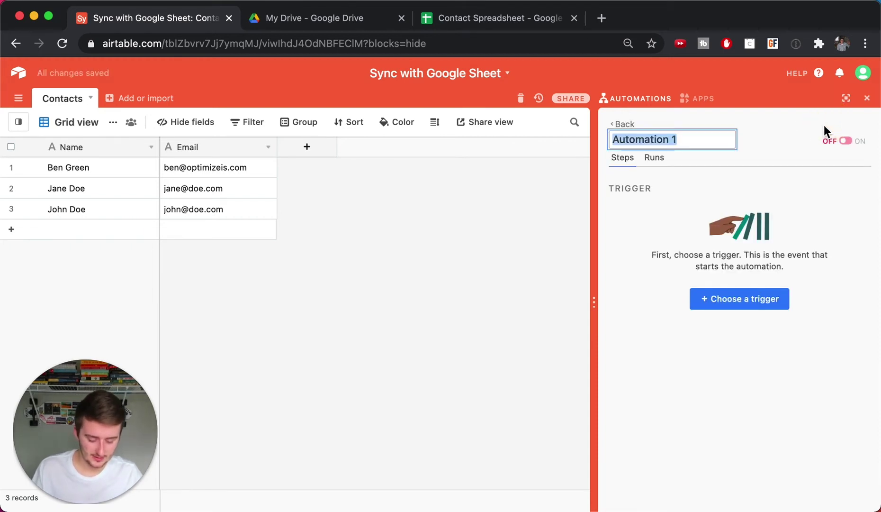
{"action": "type", "text": "New R"}
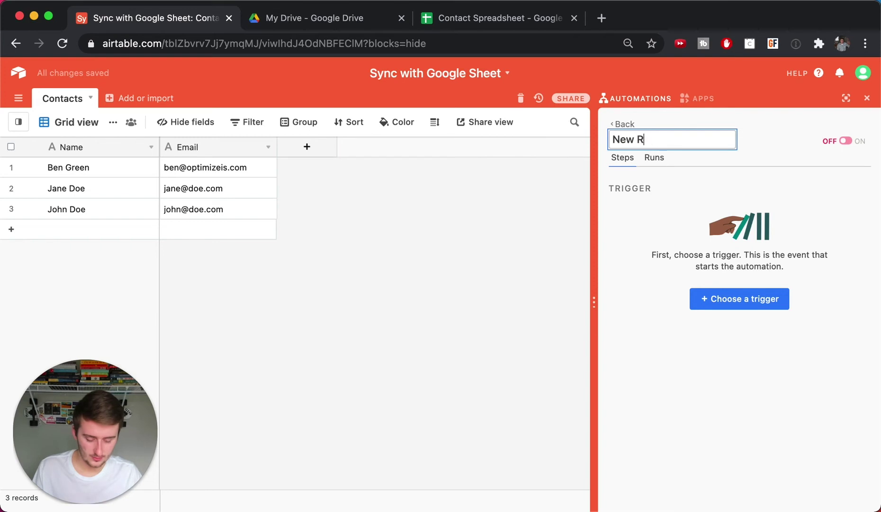
{"action": "type", "text": "ow in GShe"}
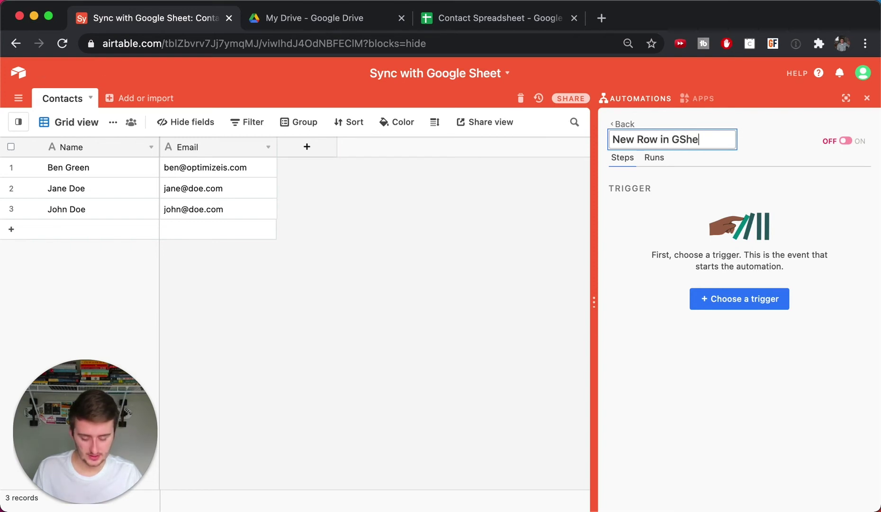
{"action": "type", "text": "ets"}
{"action": "left_click", "coordinate": [780, 306]}
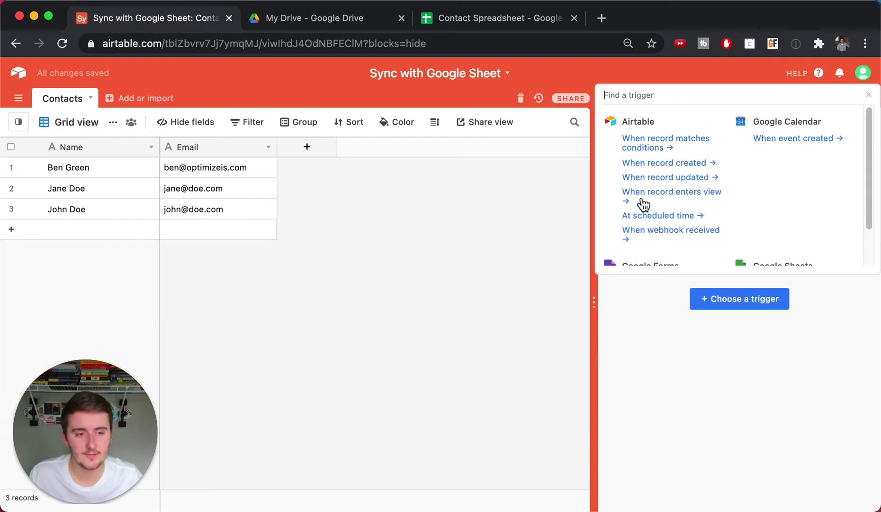
{"action": "scroll", "coordinate": [690, 200], "scroll_direction": "down", "scroll_amount": 2}
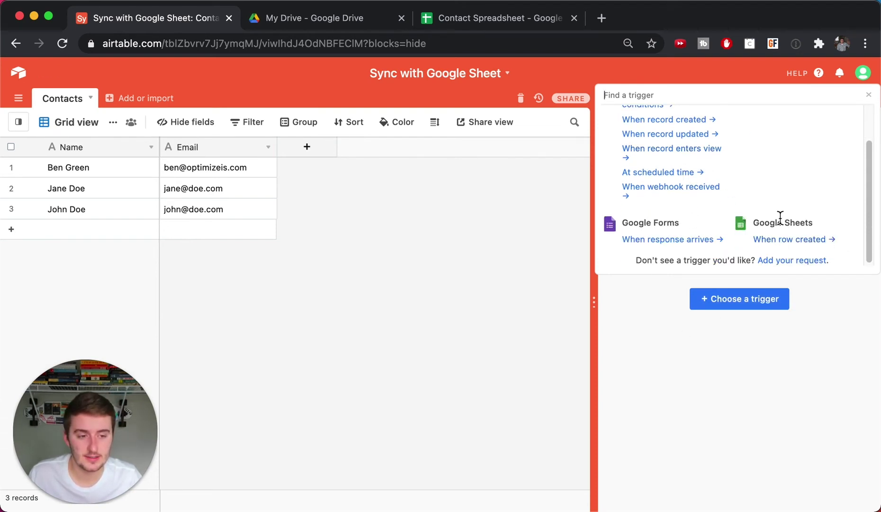
{"action": "left_click", "coordinate": [805, 237]}
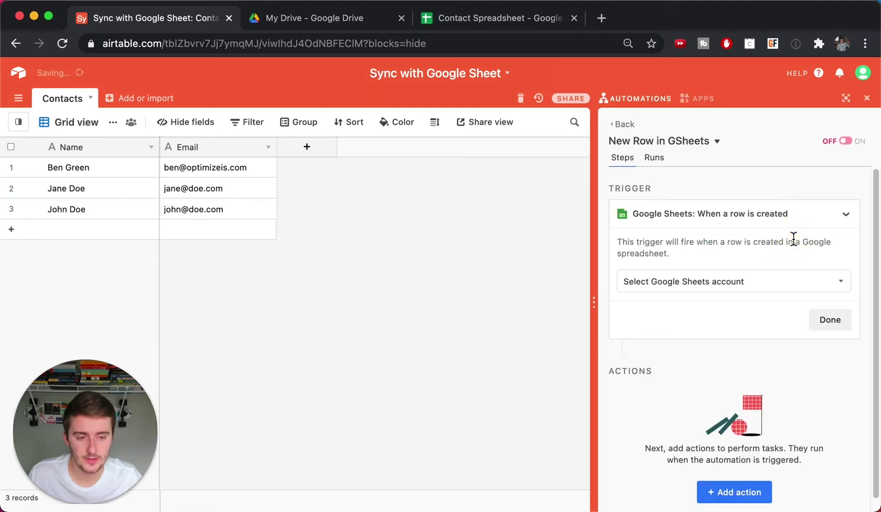
- Point the trigger at Sheet1 of Contact Spreadsheet via the connected account and test it
{"action": "left_click", "coordinate": [714, 287]}
{"action": "left_click", "coordinate": [701, 333]}
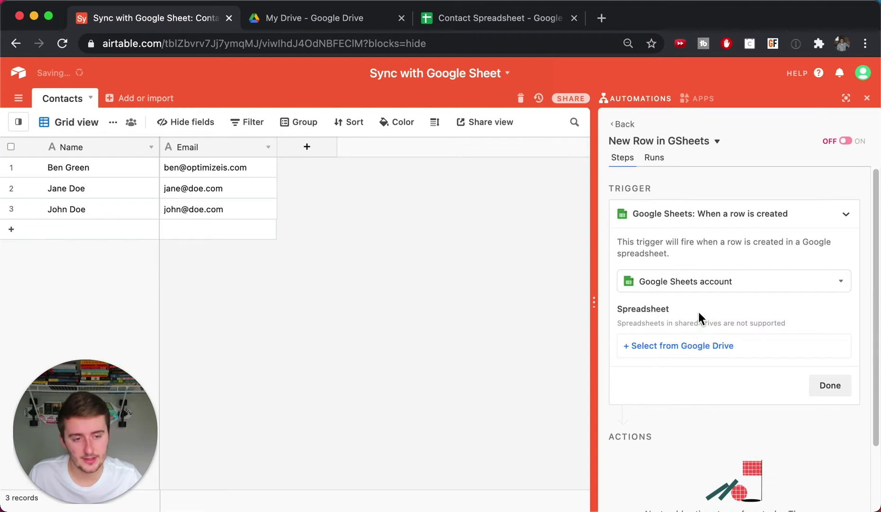
{"action": "left_click", "coordinate": [674, 284]}
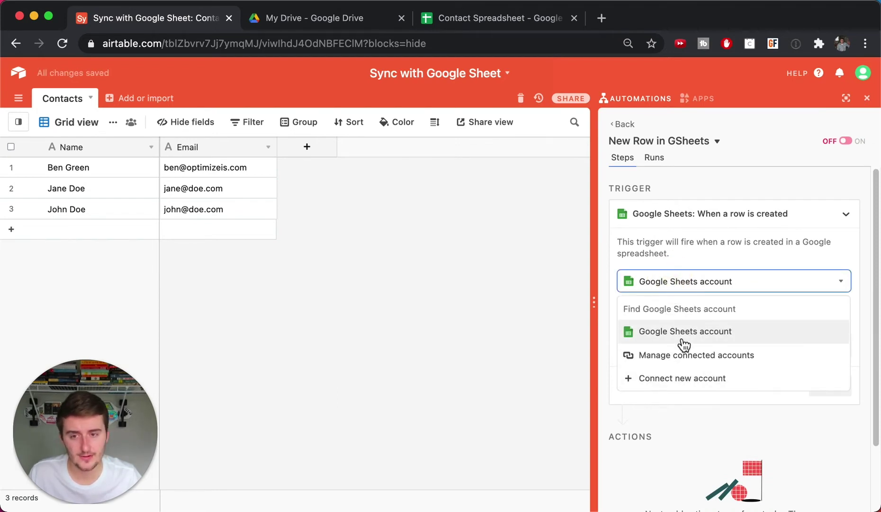
{"action": "left_click", "coordinate": [691, 281]}
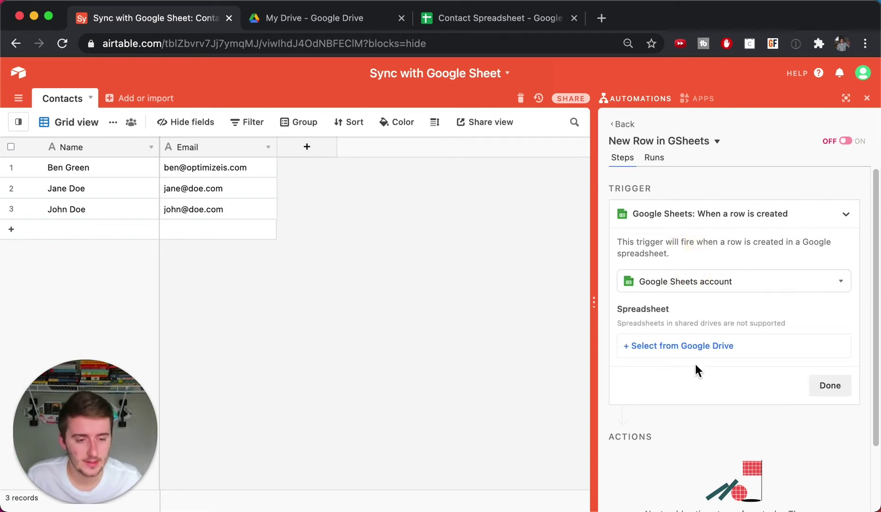
{"action": "left_click", "coordinate": [648, 346]}
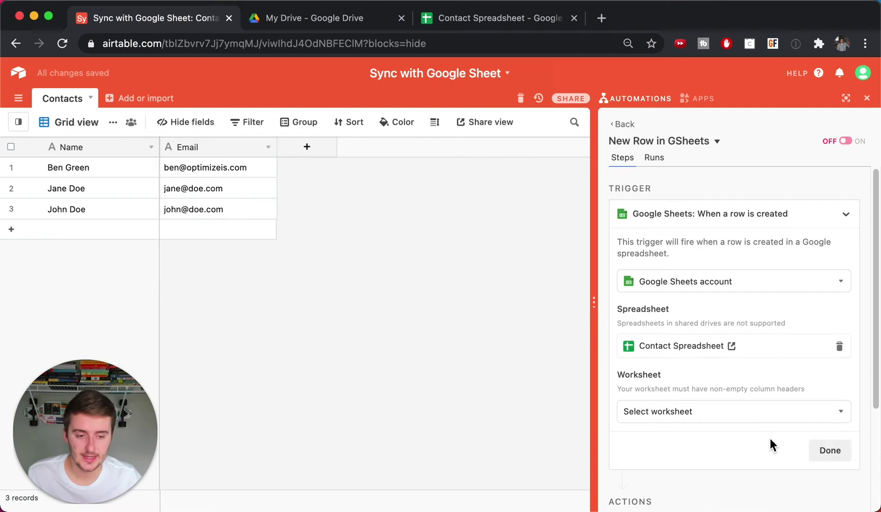
{"action": "left_click", "coordinate": [678, 415]}
{"action": "left_click", "coordinate": [665, 472]}
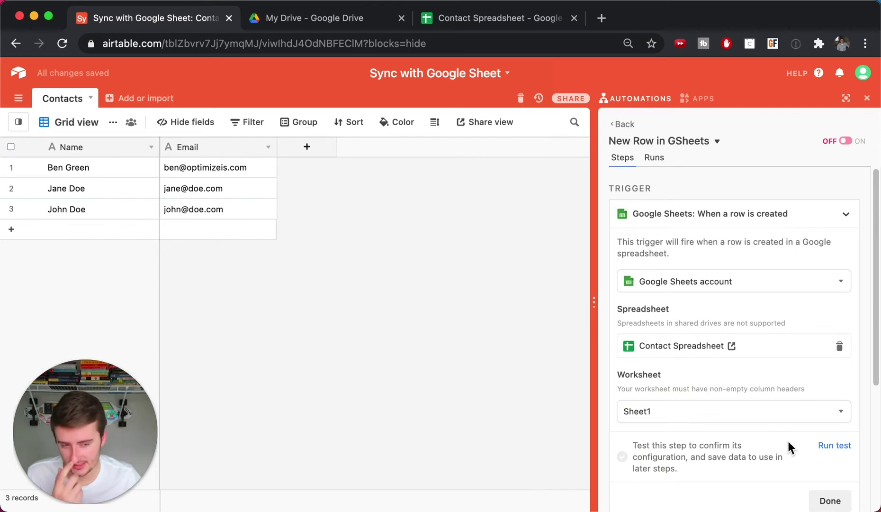
{"action": "left_click", "coordinate": [825, 445]}
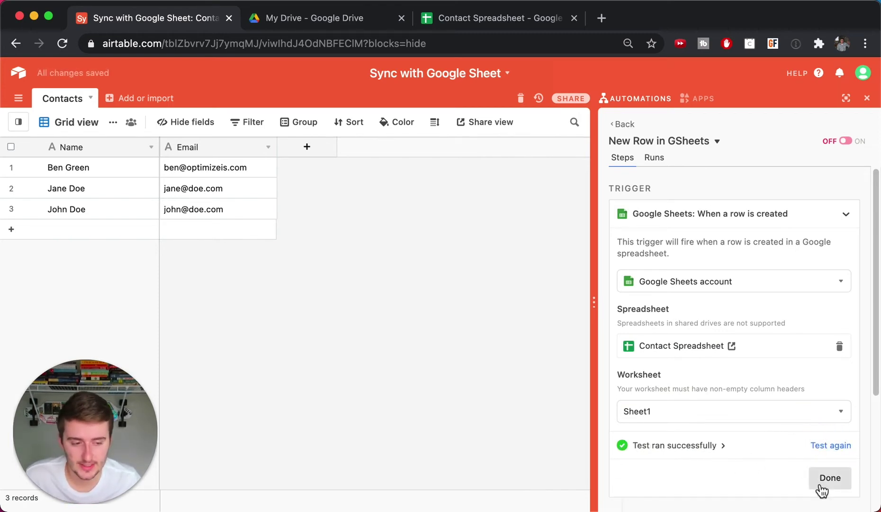
{"action": "left_click", "coordinate": [822, 488]}
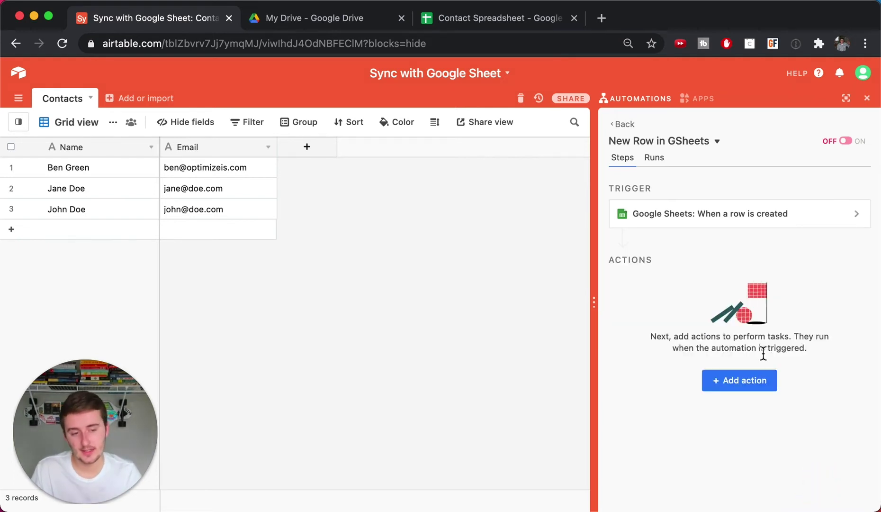
- Add a Create record action targeting the Contacts table
{"action": "left_click", "coordinate": [767, 379]}
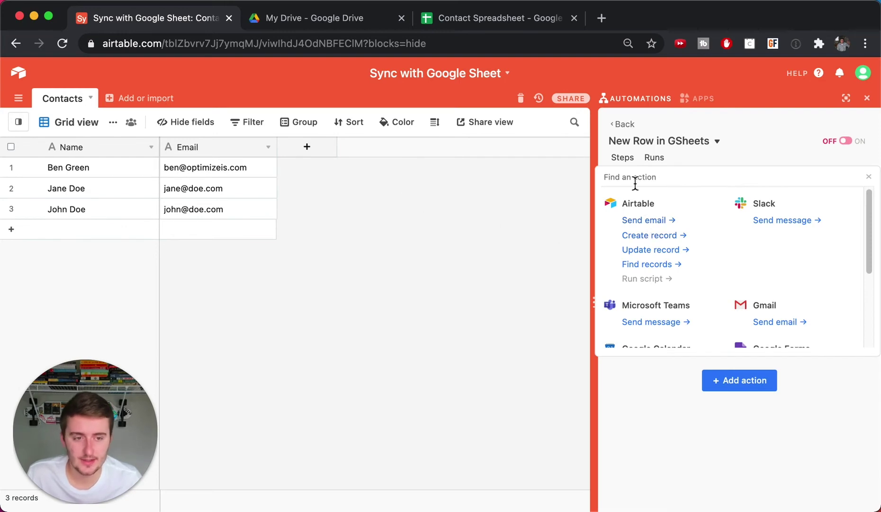
{"action": "left_click", "coordinate": [625, 384]}
{"action": "left_click", "coordinate": [688, 482]}
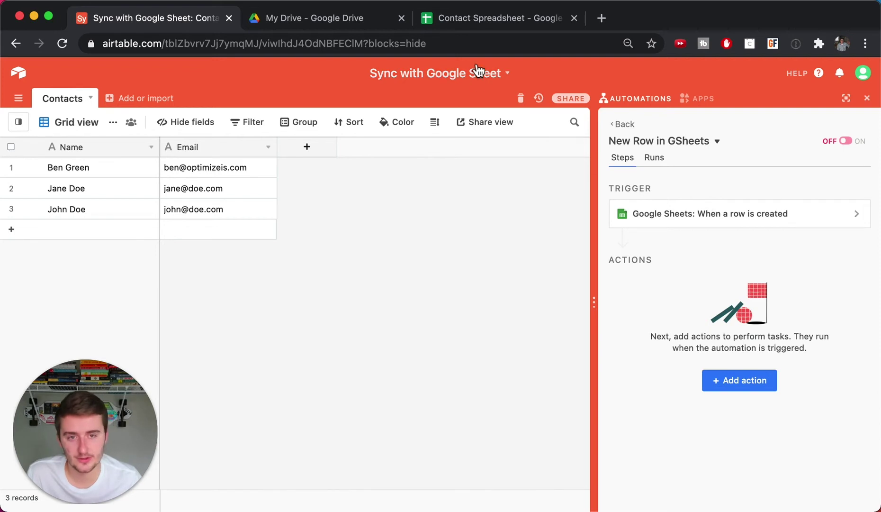
{"action": "left_click", "coordinate": [757, 385]}
{"action": "left_click", "coordinate": [658, 239]}
{"action": "left_click", "coordinate": [644, 351]}
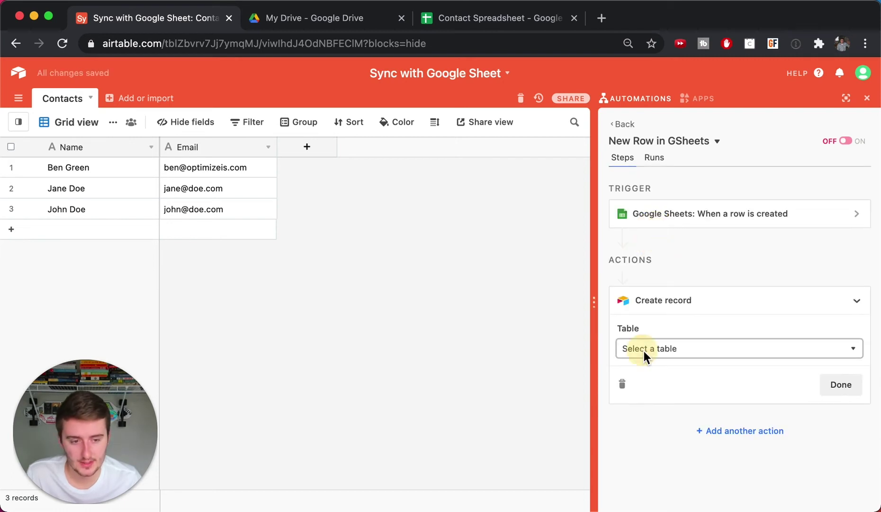
{"action": "left_click", "coordinate": [648, 391]}
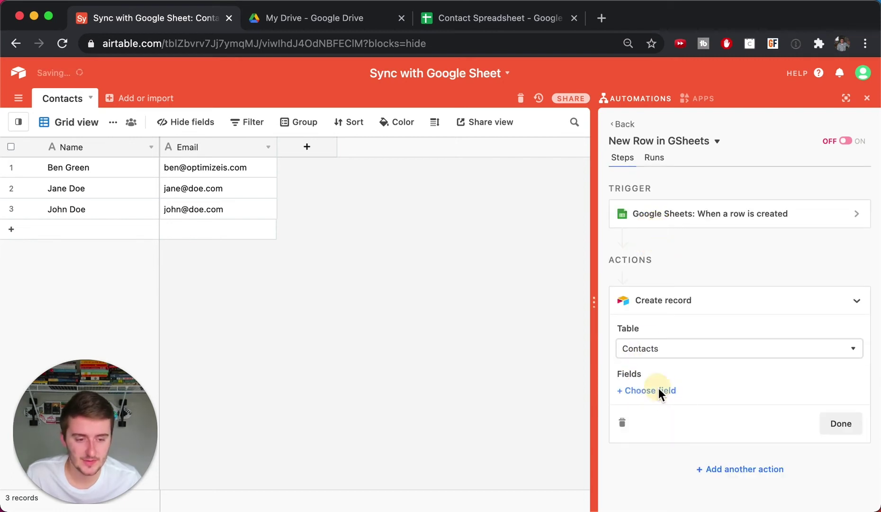
- Add the Name and Email fields to the new record
{"action": "left_click", "coordinate": [659, 389]}
{"action": "left_click", "coordinate": [660, 440]}
{"action": "left_click", "coordinate": [647, 449]}
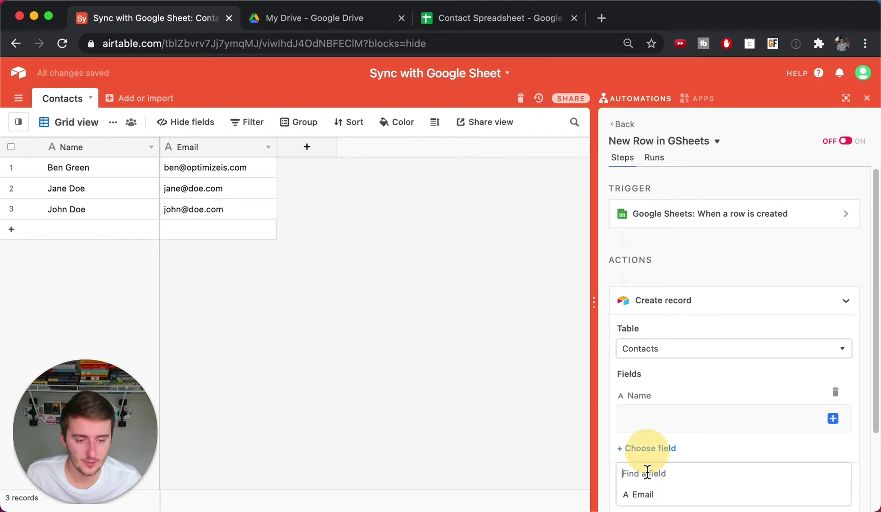
{"action": "left_click", "coordinate": [648, 500]}
{"action": "scroll", "coordinate": [692, 375], "scroll_direction": "down", "scroll_amount": 1}
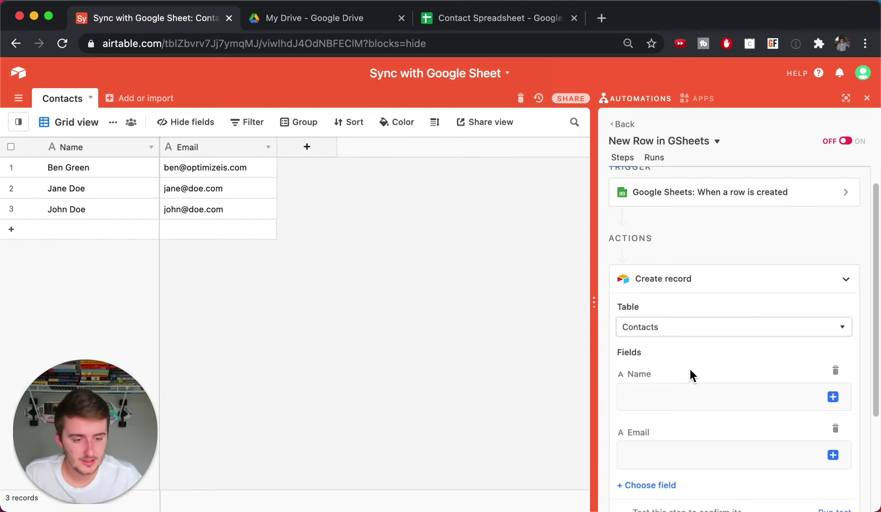
{"action": "scroll", "coordinate": [696, 375], "scroll_direction": "down", "scroll_amount": 1}
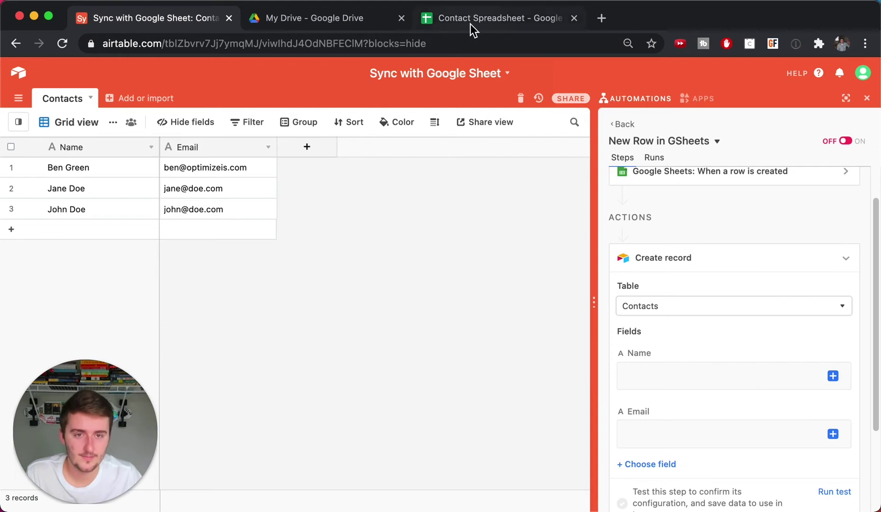
- Map Name and Email to the sheet row's name and email column values
{"action": "left_click", "coordinate": [838, 380]}
{"action": "left_click", "coordinate": [800, 404]}
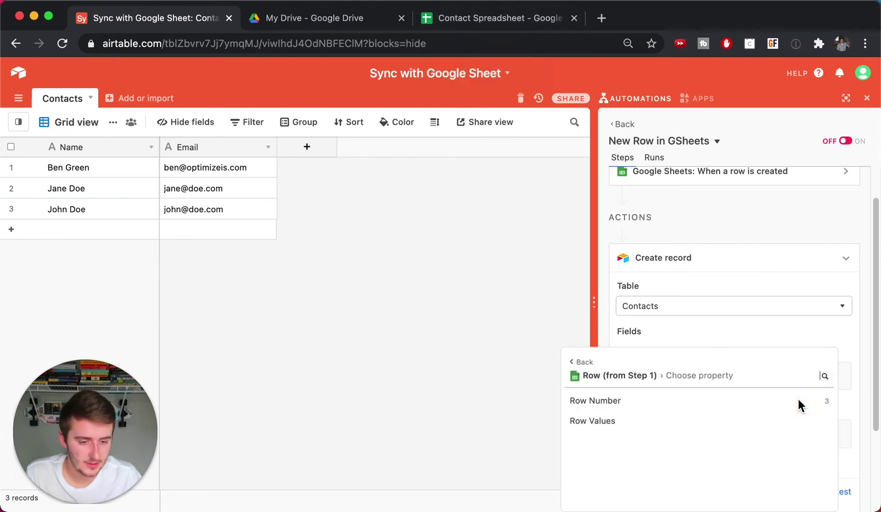
{"action": "left_click", "coordinate": [796, 424]}
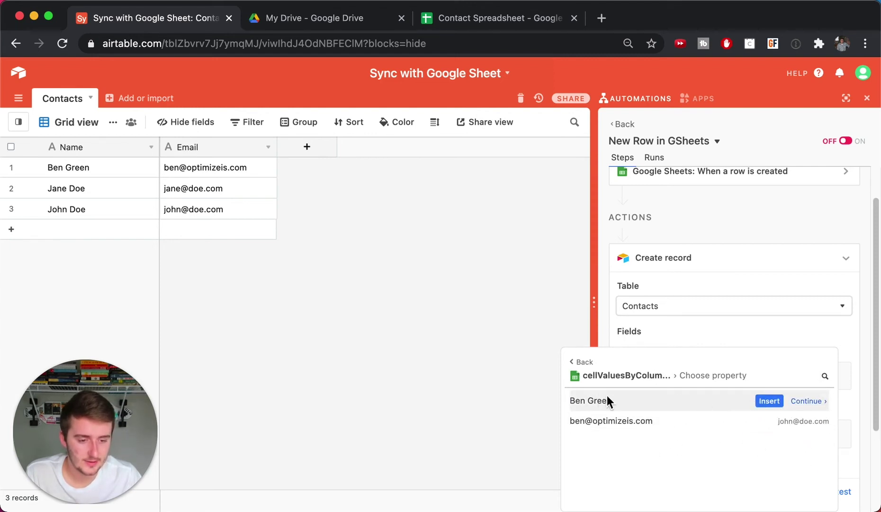
{"action": "left_click", "coordinate": [770, 400]}
{"action": "scroll", "coordinate": [773, 403], "scroll_direction": "down", "scroll_amount": 2}
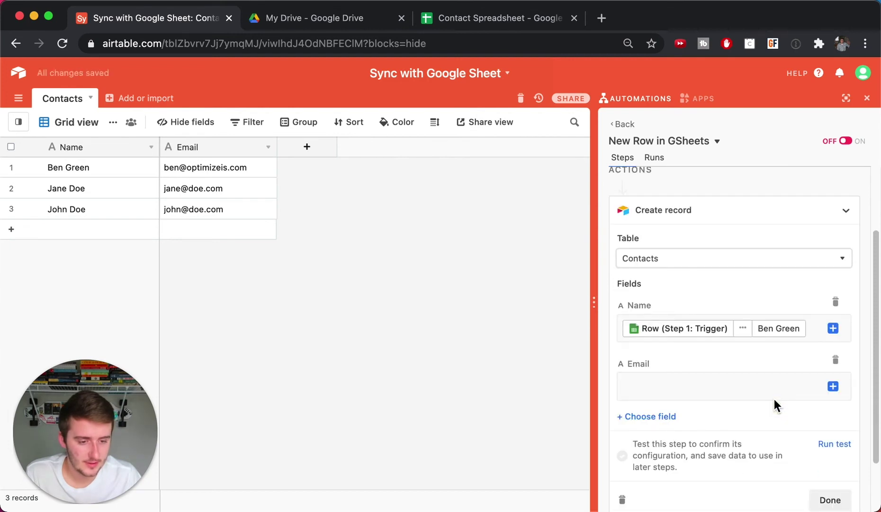
{"action": "left_click", "coordinate": [833, 387]}
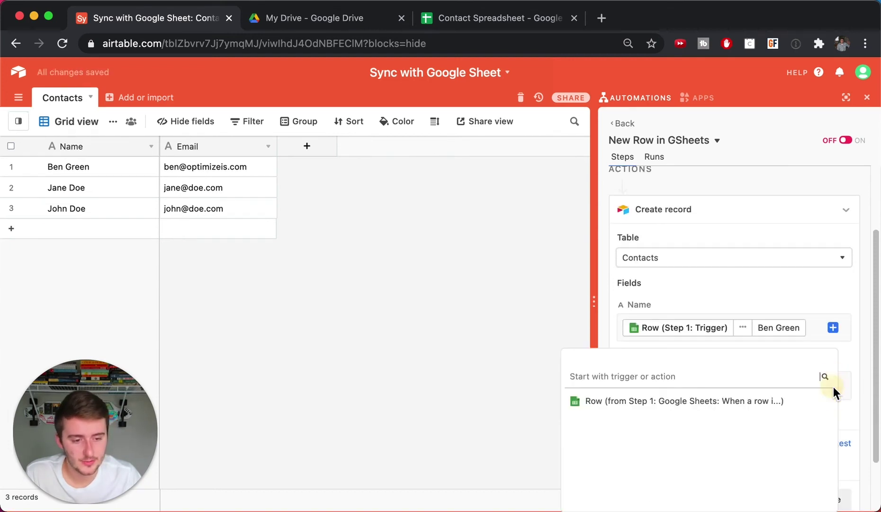
{"action": "left_click", "coordinate": [817, 405]}
{"action": "left_click", "coordinate": [813, 423]}
{"action": "mouse_move", "coordinate": [808, 426]}
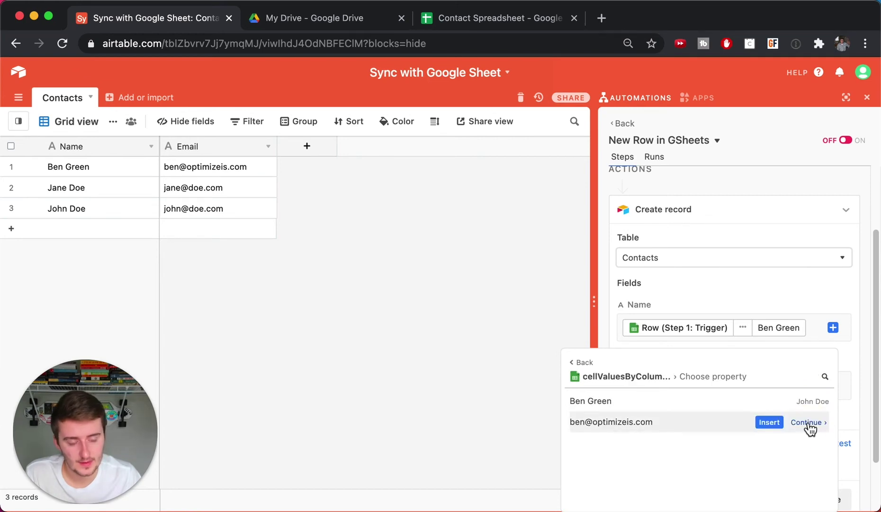
{"action": "left_click", "coordinate": [768, 422]}
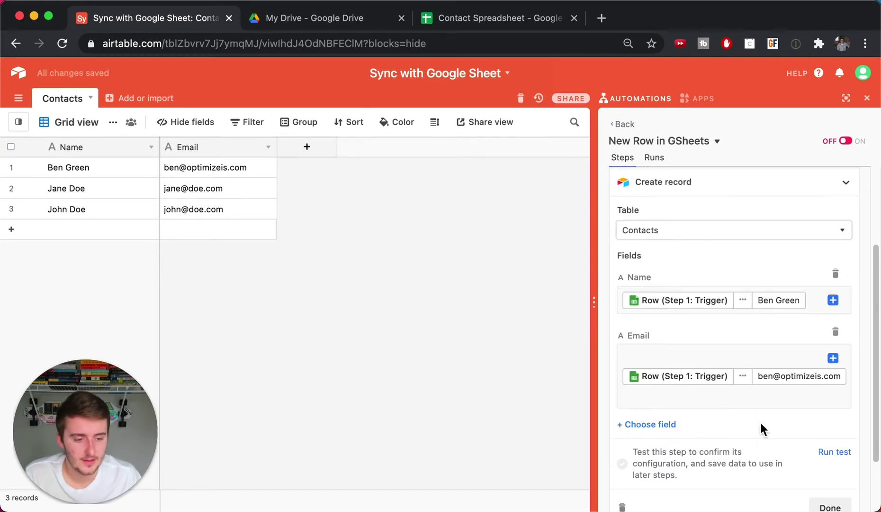
- Test the Create record action and switch the automation on
{"action": "left_click", "coordinate": [834, 452]}
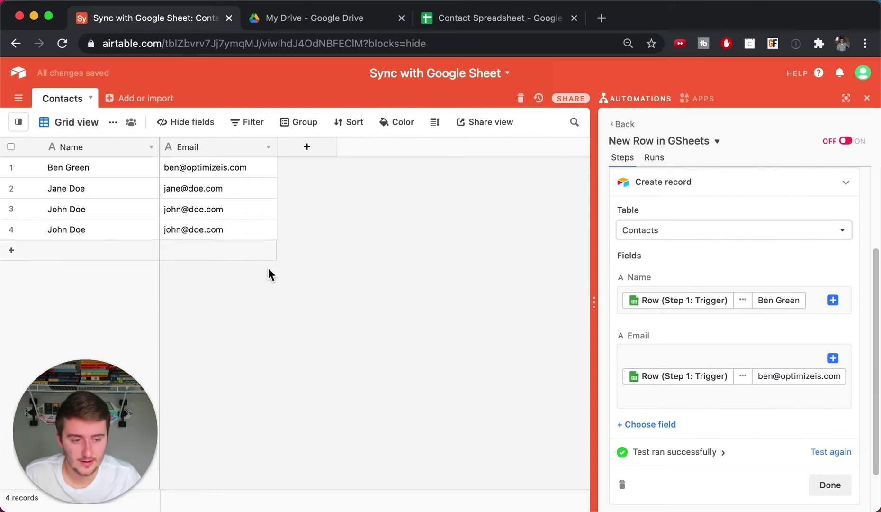
{"action": "left_click", "coordinate": [830, 485]}
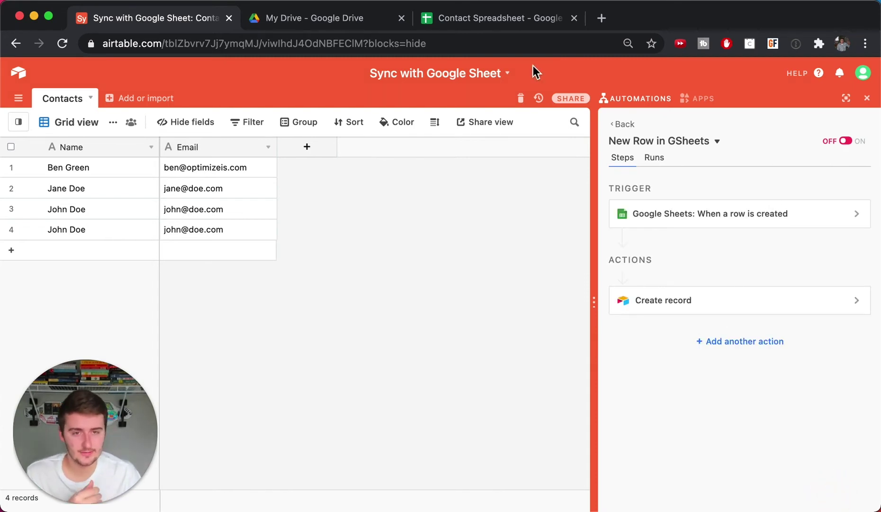
{"action": "left_click", "coordinate": [851, 145]}
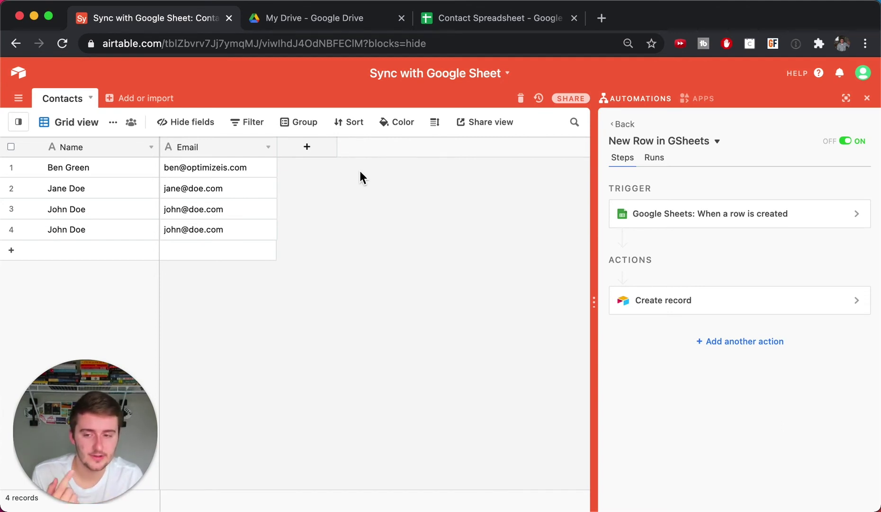
- Create a second automation named 'New Record in AT' and bring up its trigger choices
{"action": "left_click", "coordinate": [623, 124]}
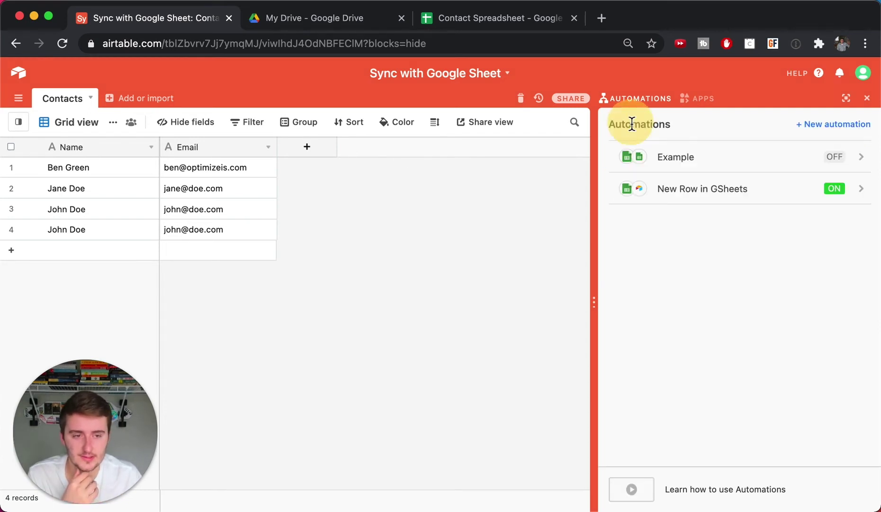
{"action": "left_click", "coordinate": [834, 126]}
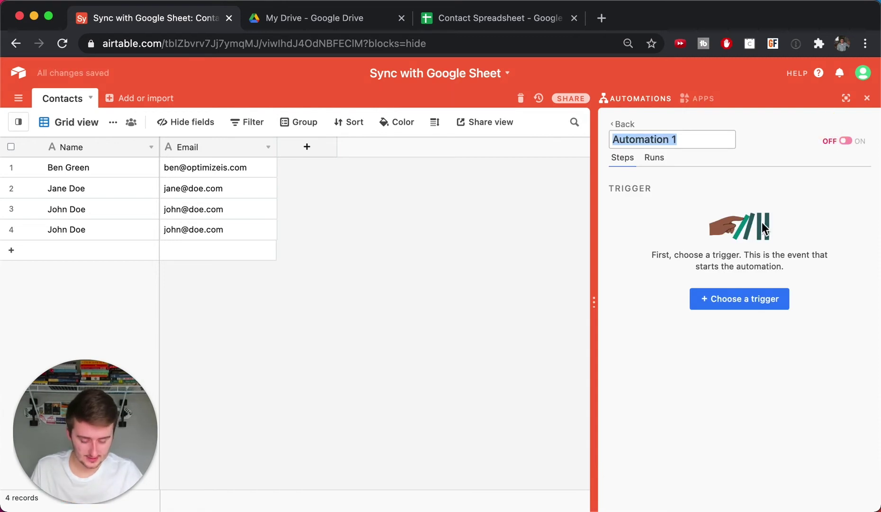
{"action": "type", "text": "New Rew"}
{"action": "key", "text": "BackSpace"}
{"action": "type", "text": "cord in AT"}
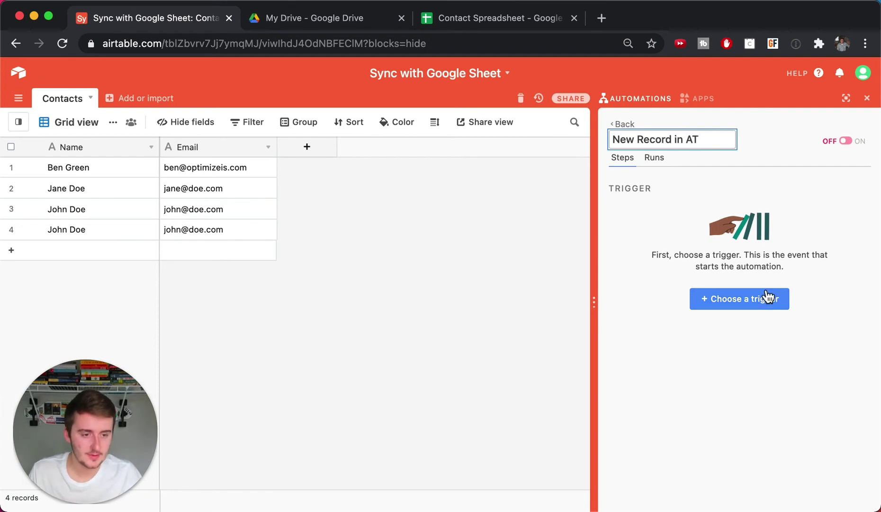
{"action": "left_click", "coordinate": [765, 298]}
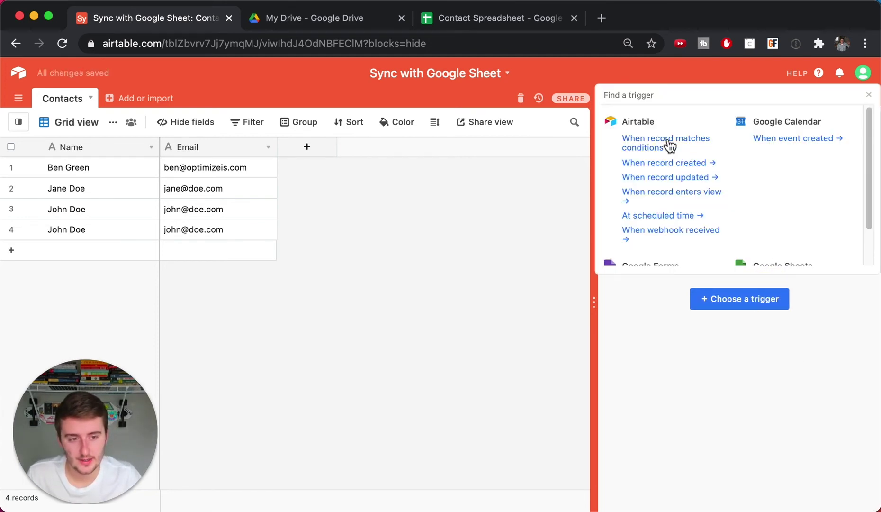
- Use a 'When record matches conditions' trigger on Contacts with condition Name is not empty
{"action": "left_click", "coordinate": [654, 147]}
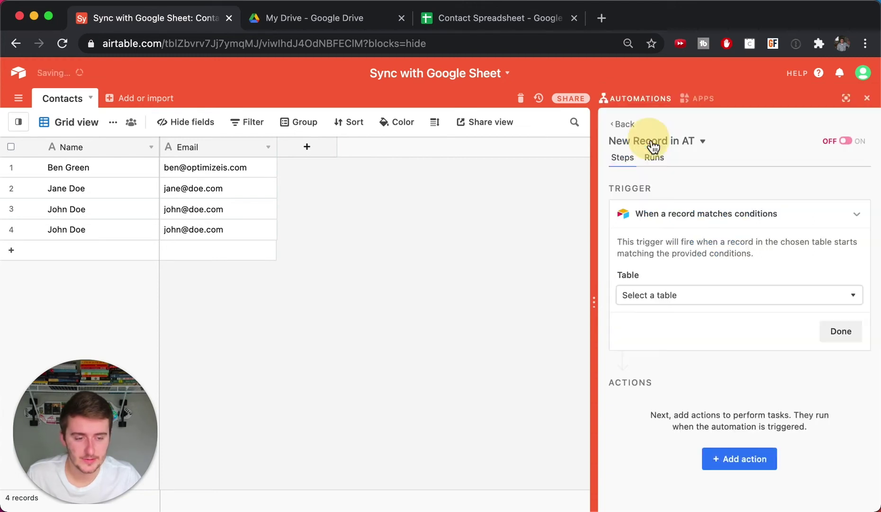
{"action": "left_click", "coordinate": [730, 296]}
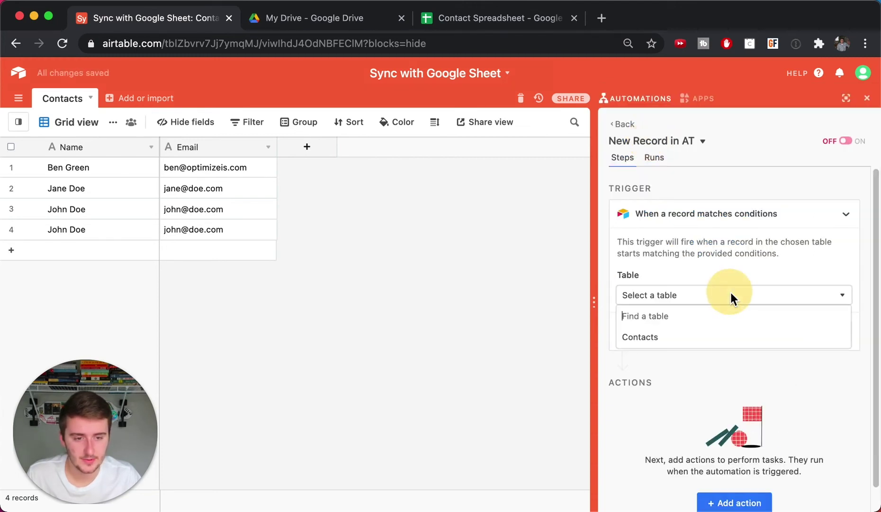
{"action": "left_click", "coordinate": [659, 341]}
{"action": "left_click", "coordinate": [660, 353]}
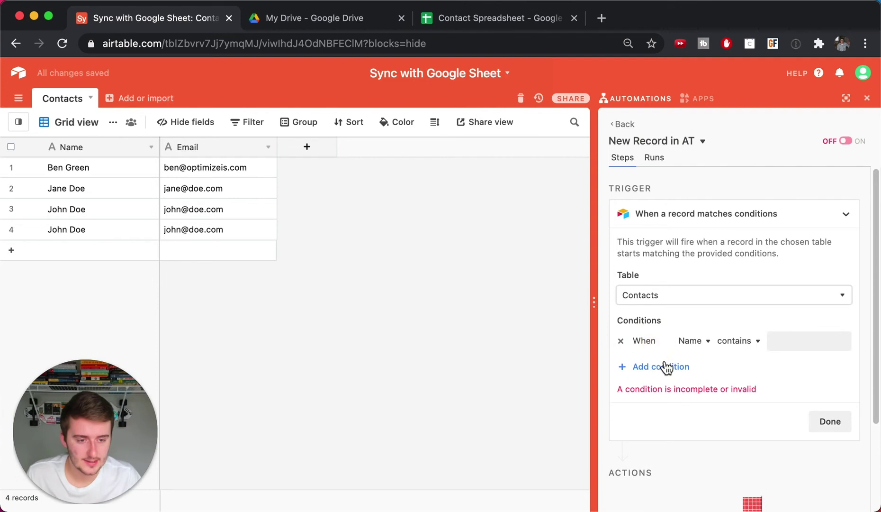
{"action": "left_click", "coordinate": [707, 340]}
{"action": "left_click", "coordinate": [735, 340]}
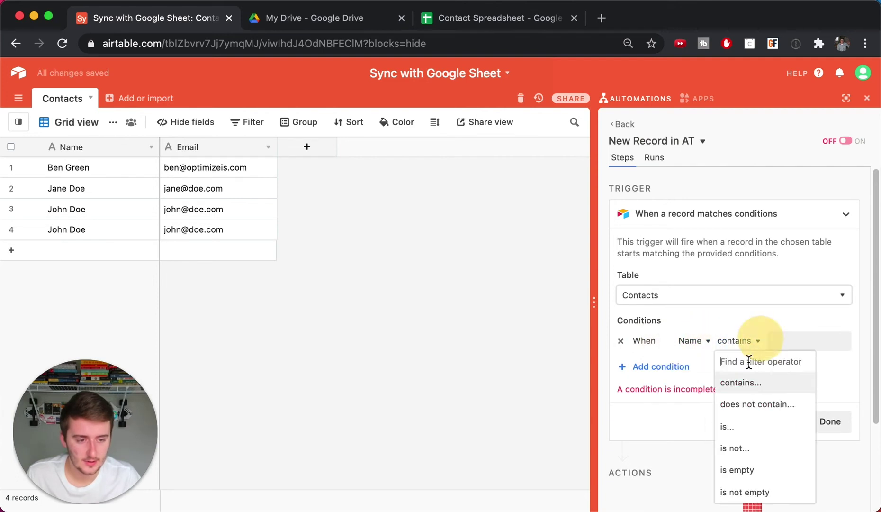
{"action": "left_click", "coordinate": [751, 492]}
- Add the condition Email is not empty, then test the trigger successfully
{"action": "left_click", "coordinate": [660, 366]}
{"action": "left_click", "coordinate": [692, 366]}
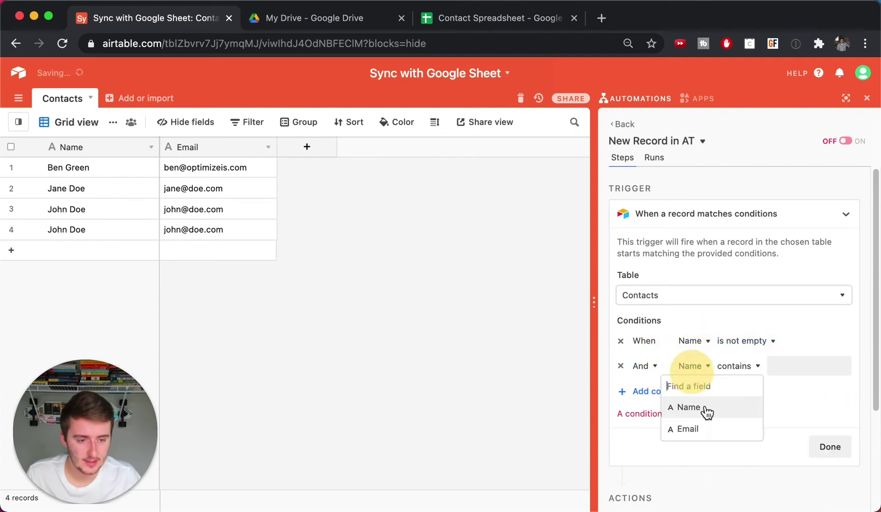
{"action": "left_click", "coordinate": [700, 425]}
{"action": "left_click", "coordinate": [737, 365]}
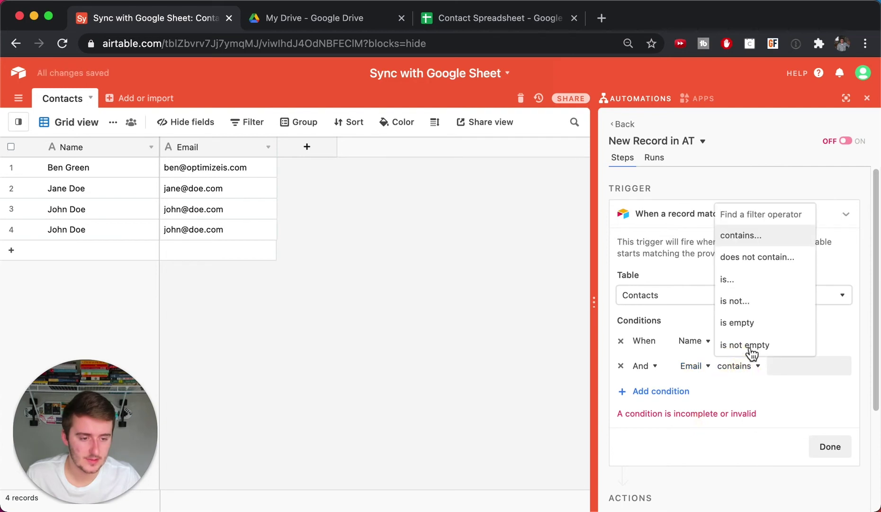
{"action": "left_click", "coordinate": [748, 344]}
{"action": "left_click_drag", "start_coordinate": [76, 223], "coordinate": [203, 235]}
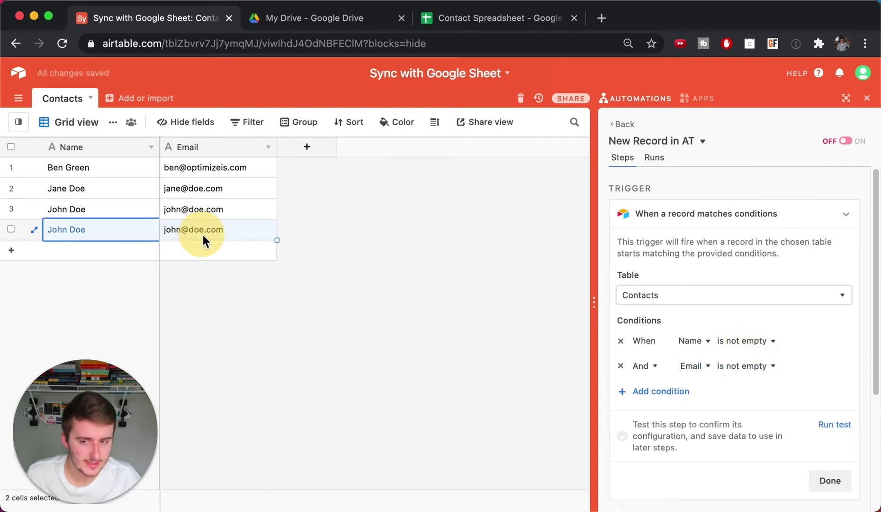
{"action": "left_click", "coordinate": [836, 424]}
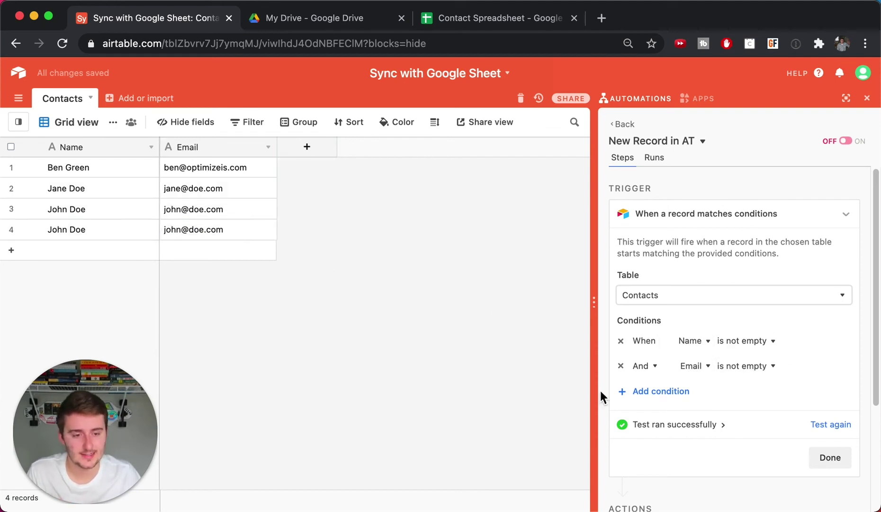
{"action": "left_click", "coordinate": [830, 457]}
- Add a Google Sheets Append row action targeting Sheet1 of Contact Spreadsheet
{"action": "left_click", "coordinate": [708, 387]}
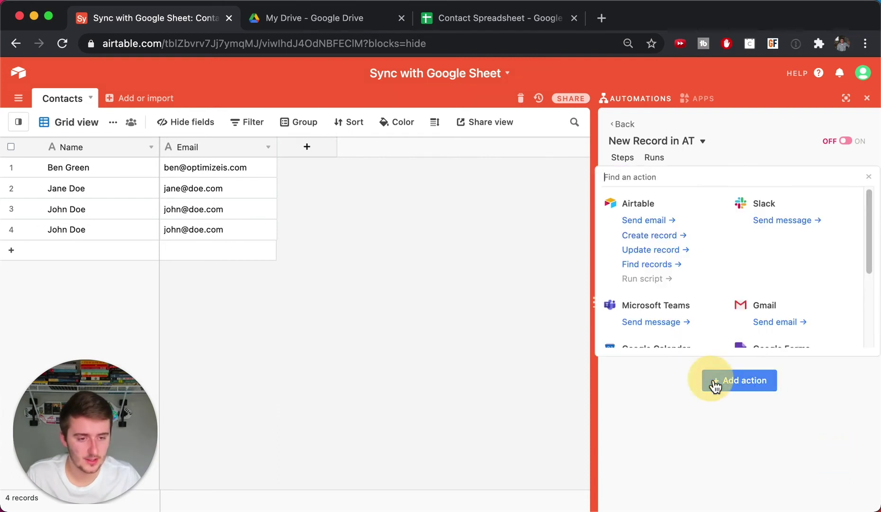
{"action": "scroll", "coordinate": [739, 303], "scroll_direction": "down", "scroll_amount": 5}
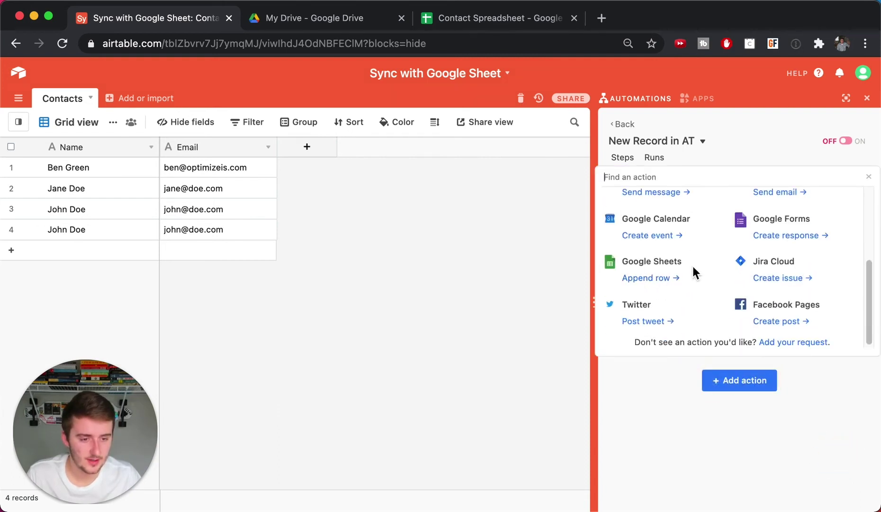
{"action": "left_click", "coordinate": [676, 280]}
{"action": "left_click", "coordinate": [674, 336]}
{"action": "left_click", "coordinate": [670, 386]}
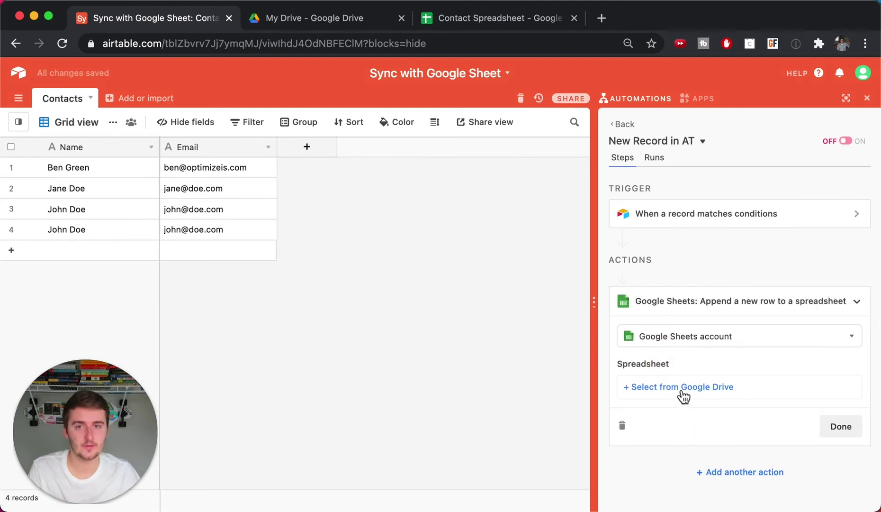
{"action": "left_click", "coordinate": [683, 387]}
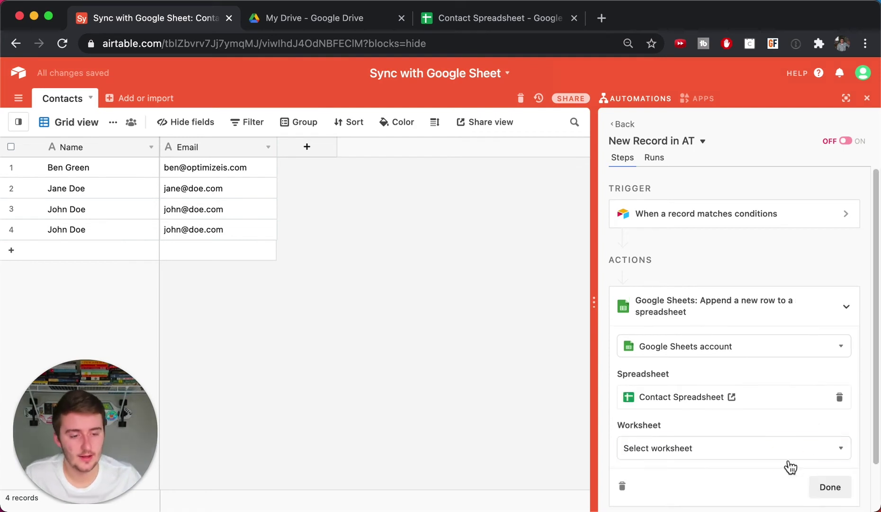
{"action": "left_click", "coordinate": [789, 457]}
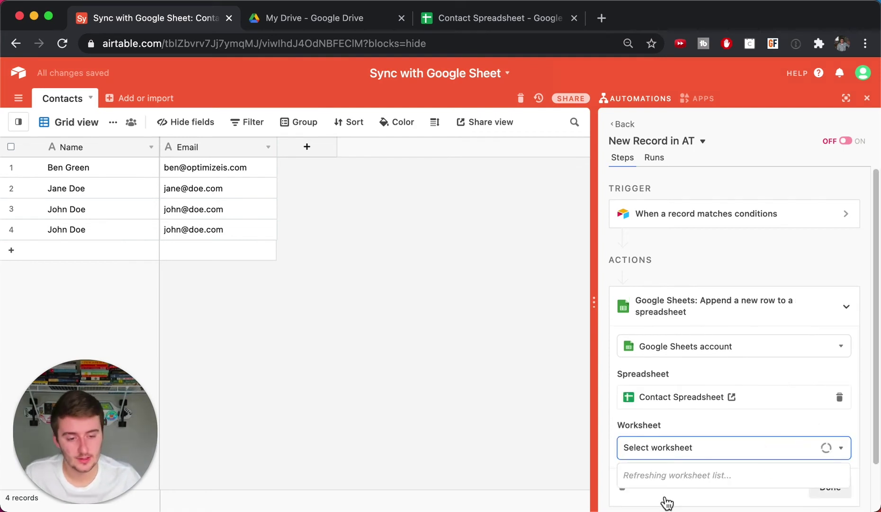
{"action": "left_click", "coordinate": [669, 499]}
{"action": "scroll", "coordinate": [788, 435], "scroll_direction": "down", "scroll_amount": 2}
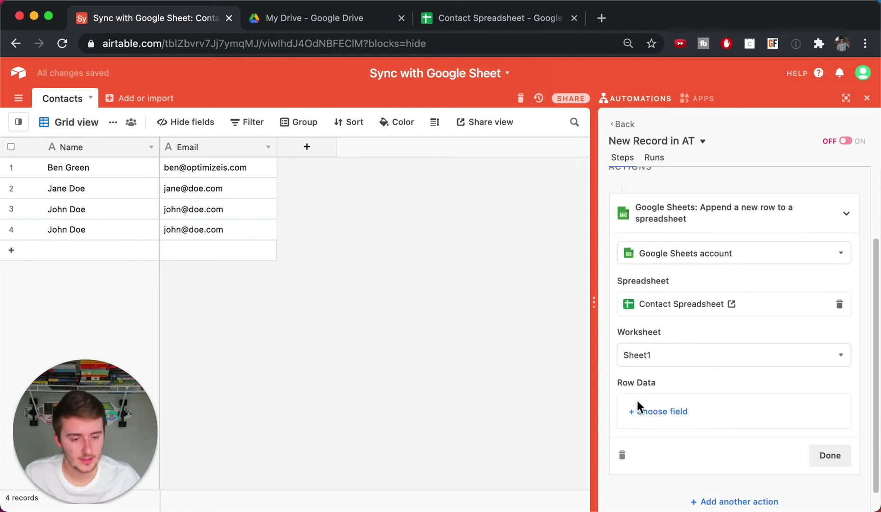
- Add Column 1 and Column 2 to the appended row data
{"action": "left_click", "coordinate": [647, 412]}
{"action": "left_click", "coordinate": [651, 456]}
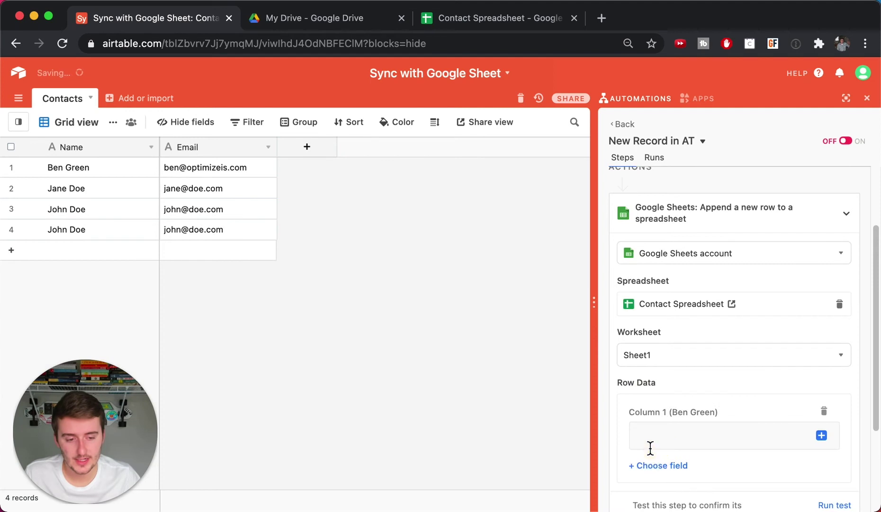
{"action": "left_click", "coordinate": [653, 467]}
{"action": "left_click", "coordinate": [659, 448]}
{"action": "scroll", "coordinate": [655, 445], "scroll_direction": "down", "scroll_amount": 3}
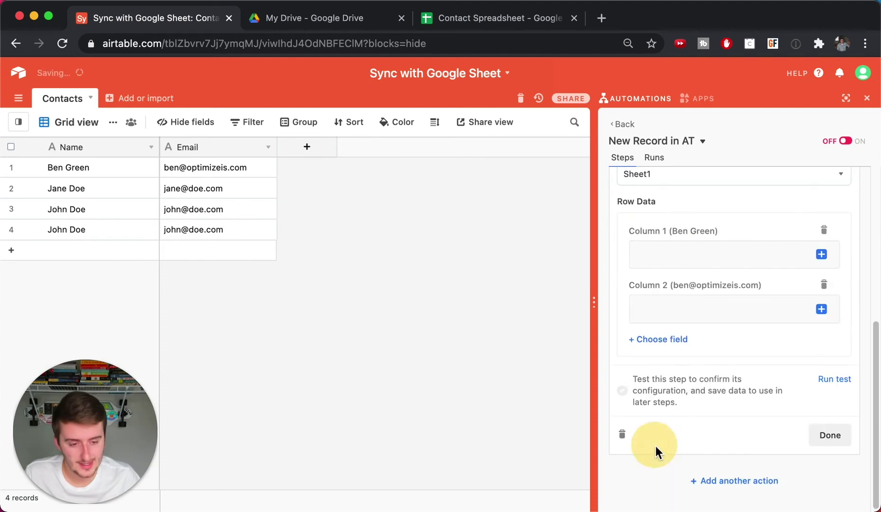
- Fill Column 1 with the record's Name and Column 2 with its Email, then test
{"action": "left_click", "coordinate": [821, 254]}
{"action": "left_click", "coordinate": [805, 313]}
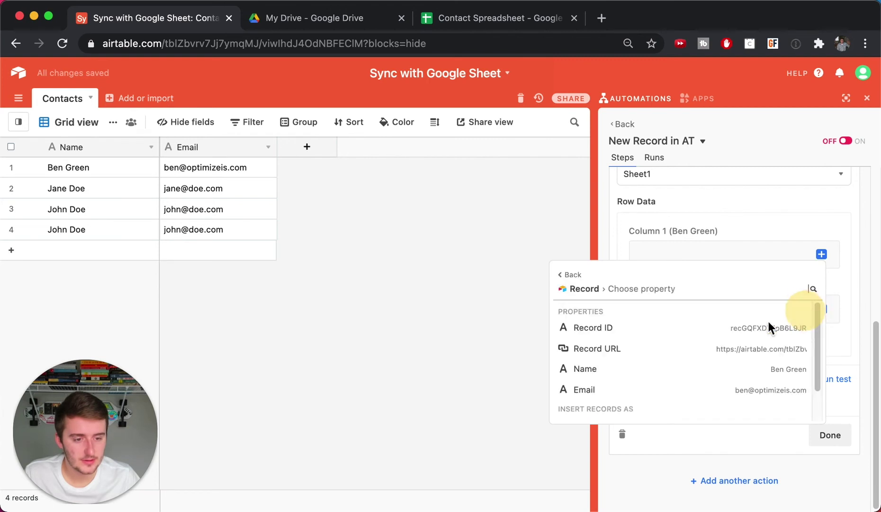
{"action": "mouse_move", "coordinate": [806, 398]}
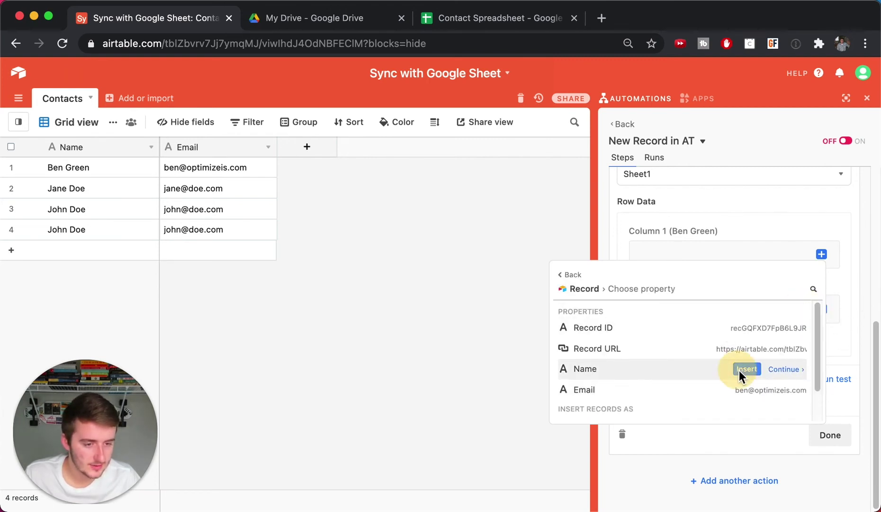
{"action": "left_click", "coordinate": [739, 369]}
{"action": "left_click", "coordinate": [682, 303]}
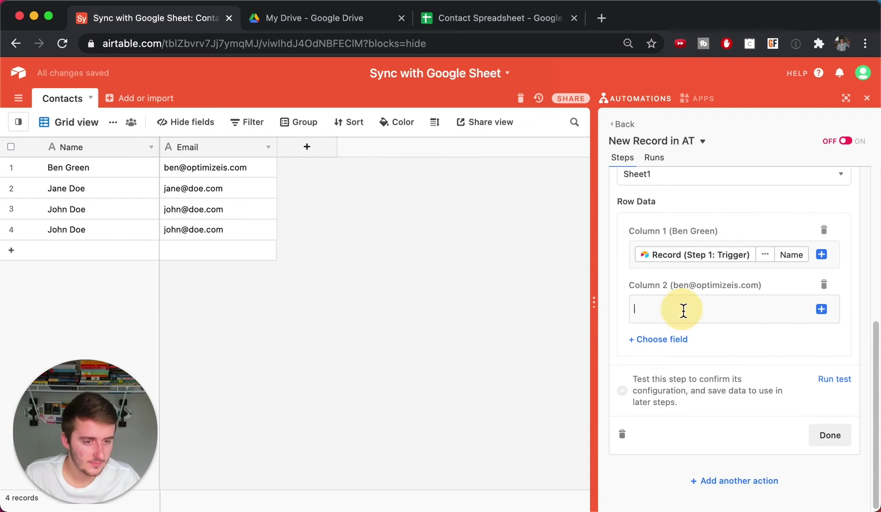
{"action": "left_click", "coordinate": [822, 309]}
{"action": "left_click", "coordinate": [794, 368]}
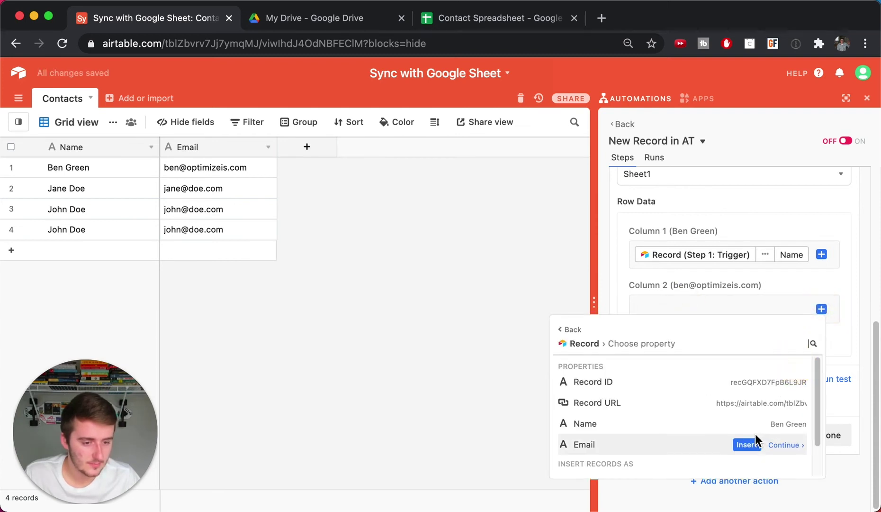
{"action": "left_click", "coordinate": [747, 444]}
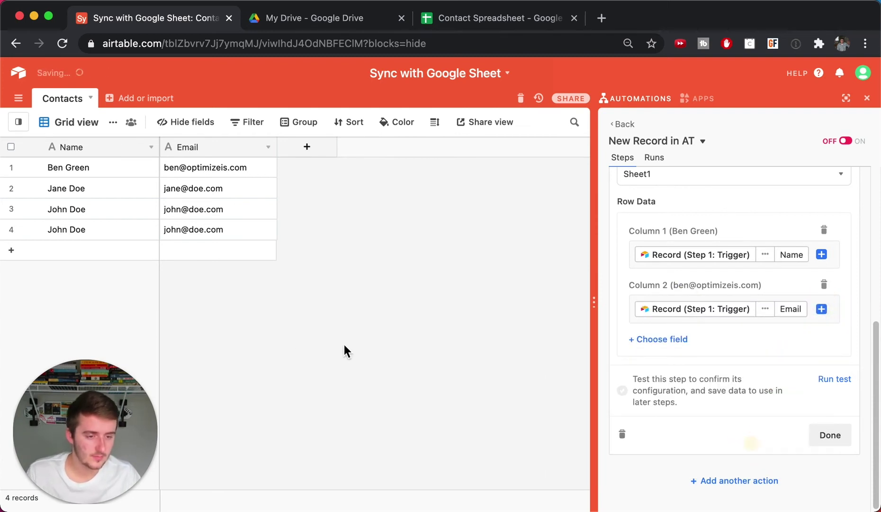
{"action": "left_click", "coordinate": [831, 379]}
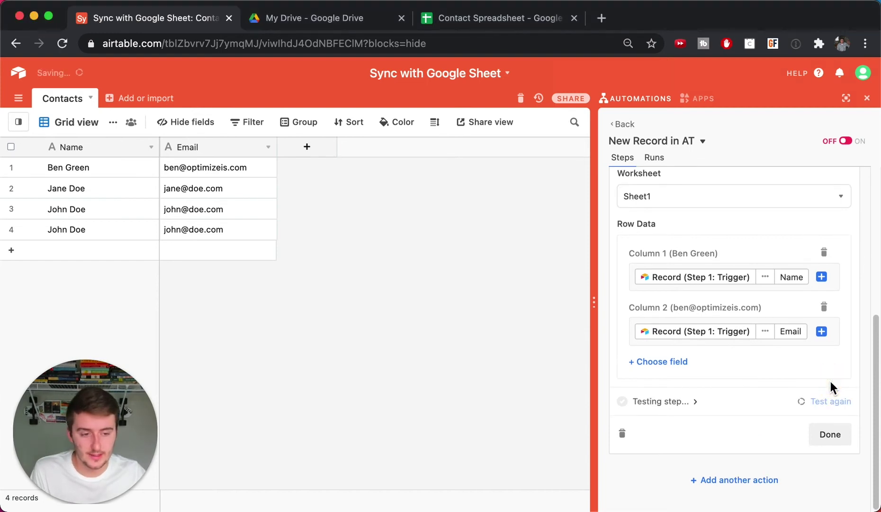
{"action": "left_click", "coordinate": [483, 26]}
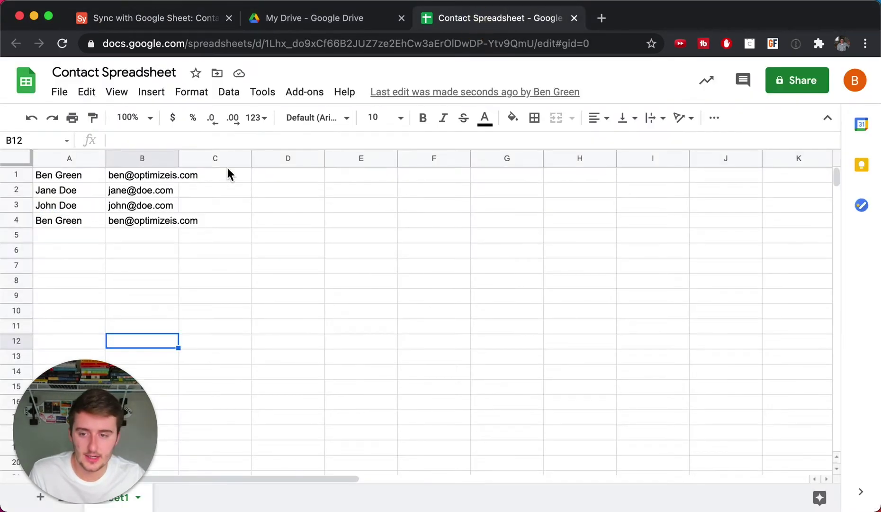
- Inspect the newly appended contact in row A4:B4, then return to the Airtable base
{"action": "left_click_drag", "start_coordinate": [79, 223], "coordinate": [166, 219]}
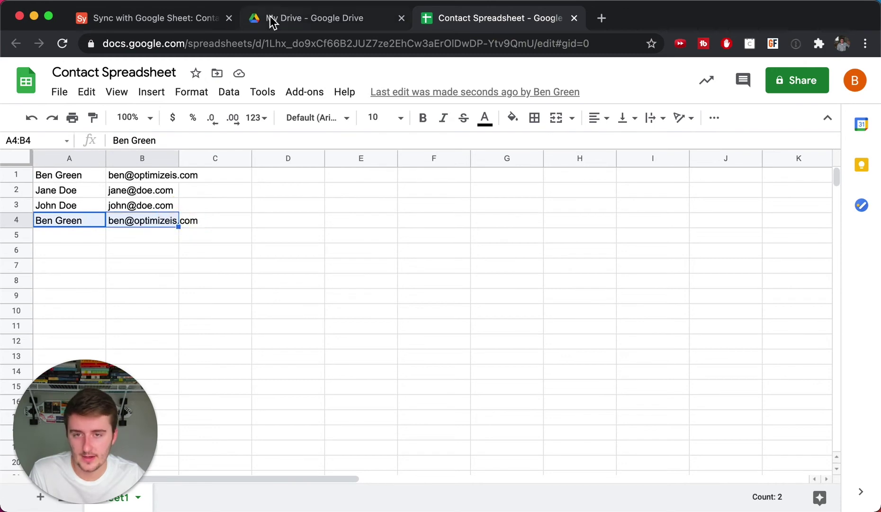
{"action": "left_click", "coordinate": [188, 20]}
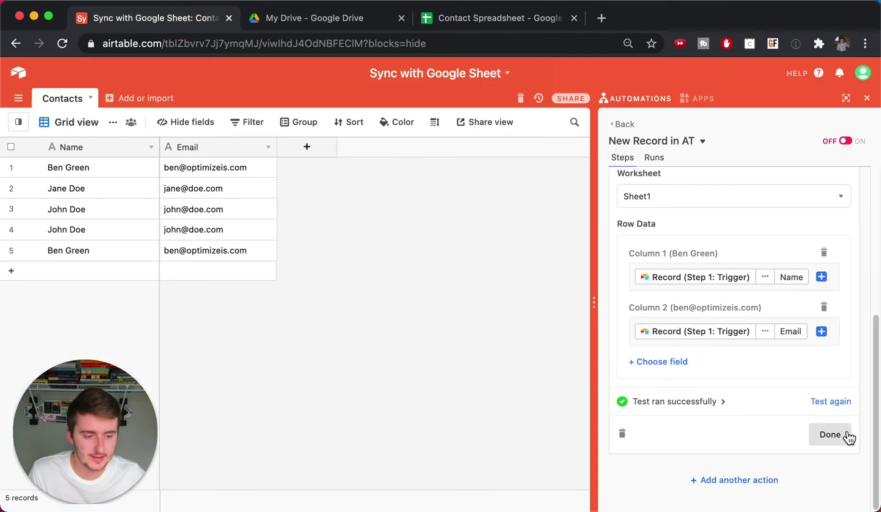
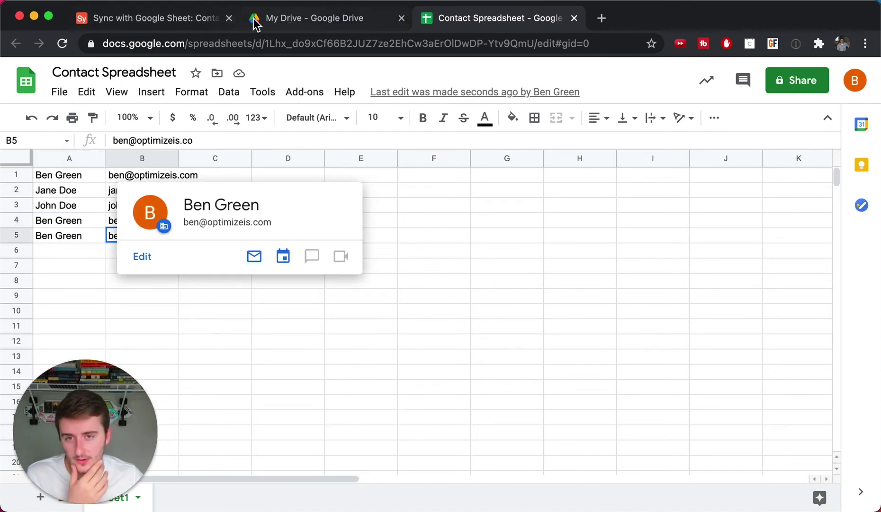
- Switch back to the Airtable contacts base after checking the synced spreadsheet
{"action": "left_click", "coordinate": [151, 19]}
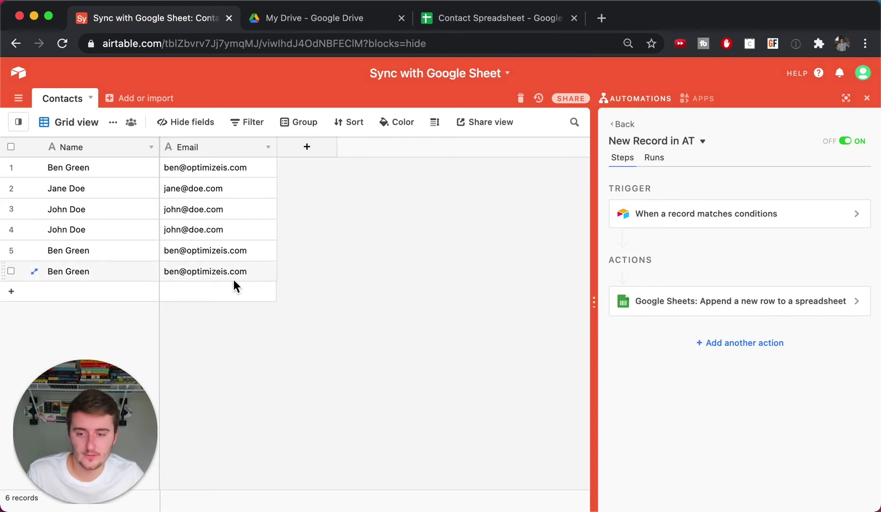
{"action": "left_click", "coordinate": [496, 20]}
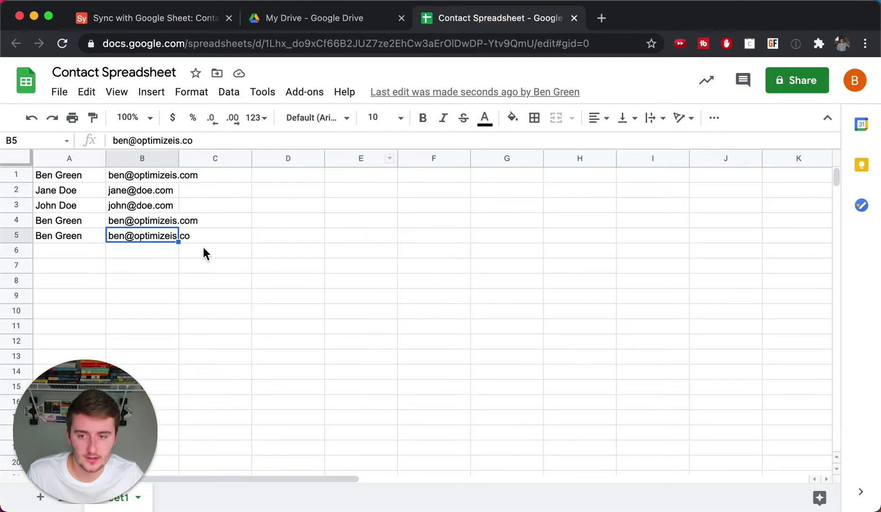
{"action": "left_click", "coordinate": [156, 19]}
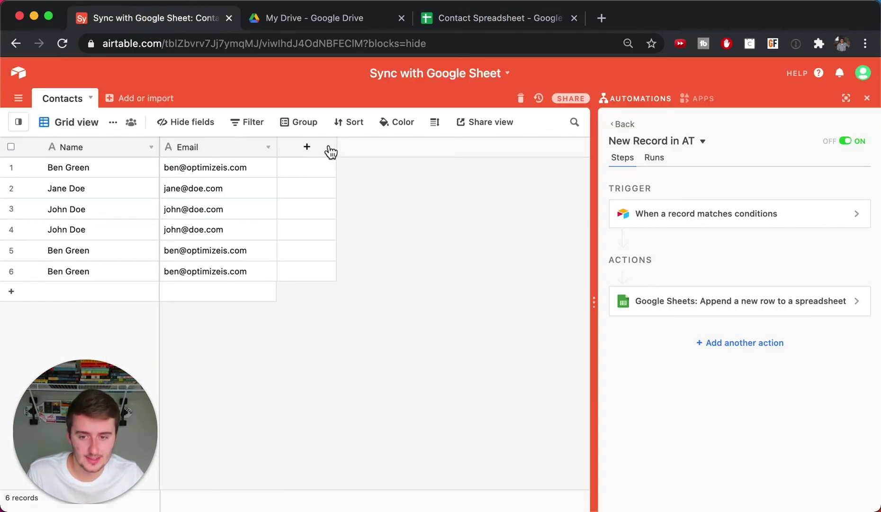
- Create a new Single select field named 'Trigger' in the Contacts table
{"action": "left_click", "coordinate": [330, 149]}
{"action": "scroll", "coordinate": [349, 279], "scroll_direction": "down", "scroll_amount": 1}
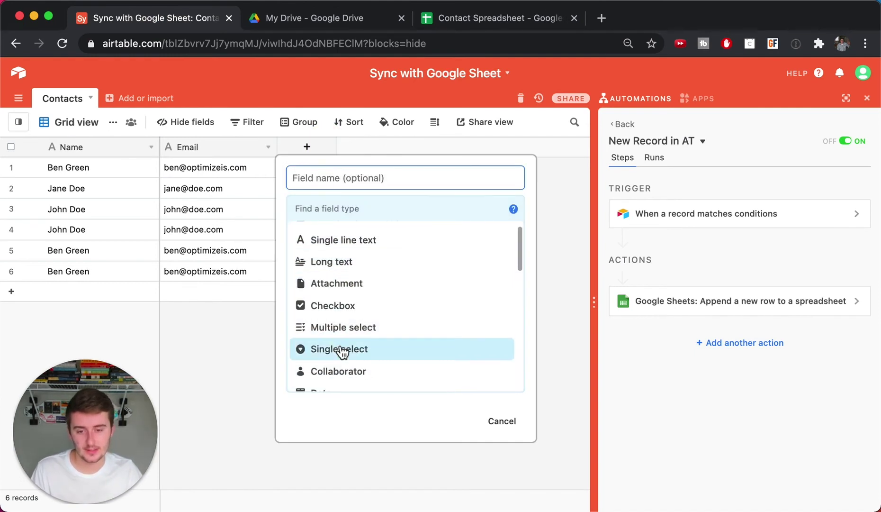
{"action": "left_click", "coordinate": [338, 346]}
{"action": "left_click", "coordinate": [347, 179]}
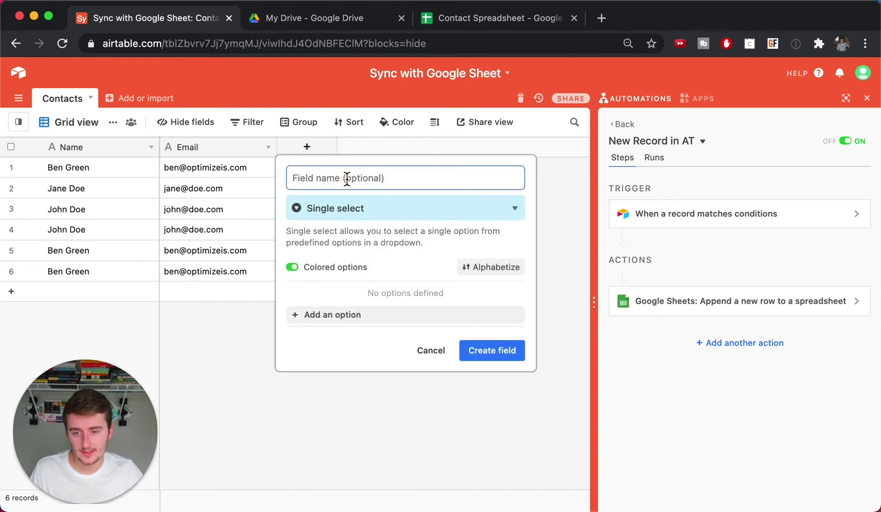
{"action": "type", "text": "Trigger"}
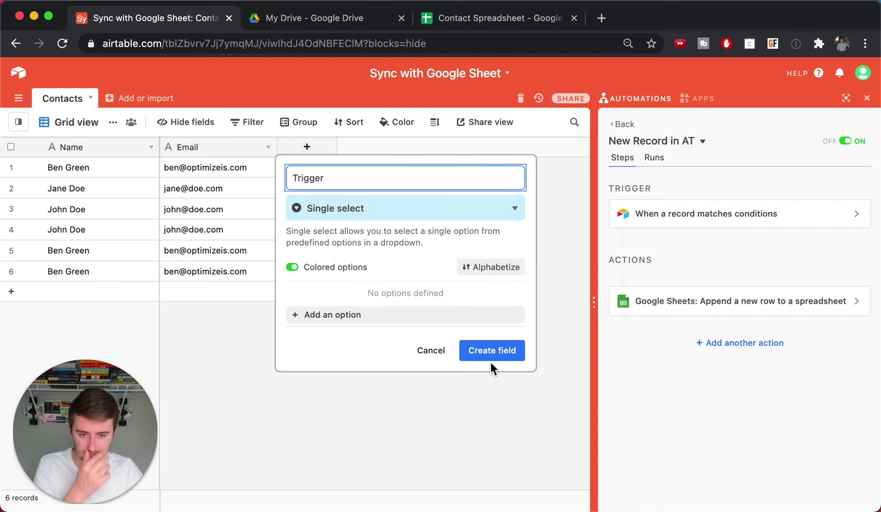
{"action": "left_click", "coordinate": [491, 362]}
- Add a new contact's full name in A6 and their email address in B6 of the Contact Spreadsheet
{"action": "left_click", "coordinate": [510, 20]}
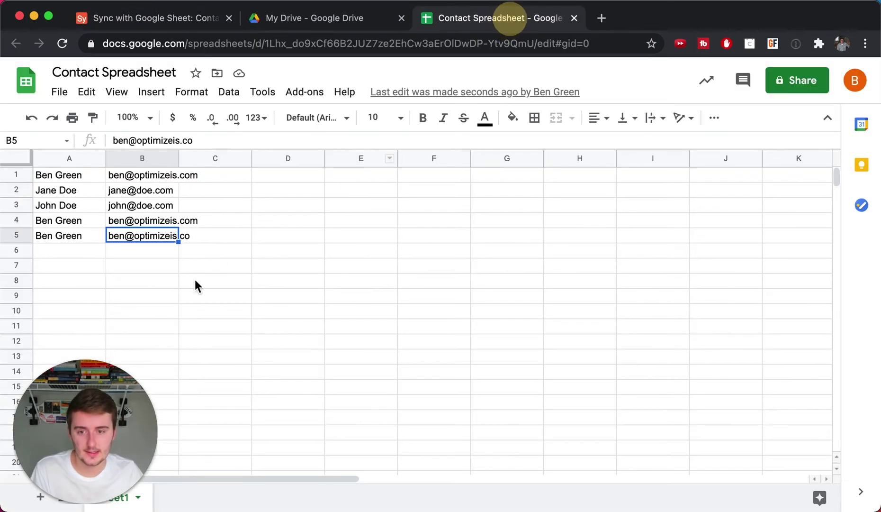
{"action": "left_click", "coordinate": [70, 252]}
{"action": "type", "text": "Ben"}
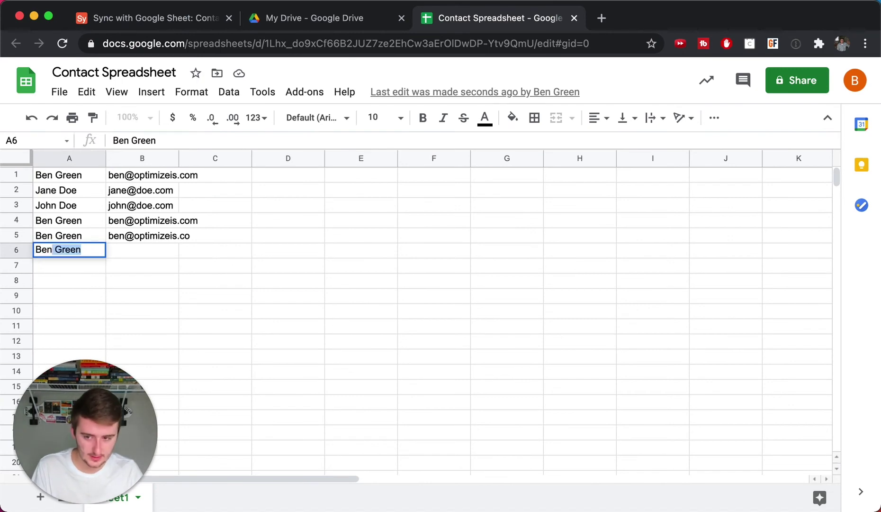
{"action": "key", "text": "Tab"}
{"action": "key", "text": "Tab"}
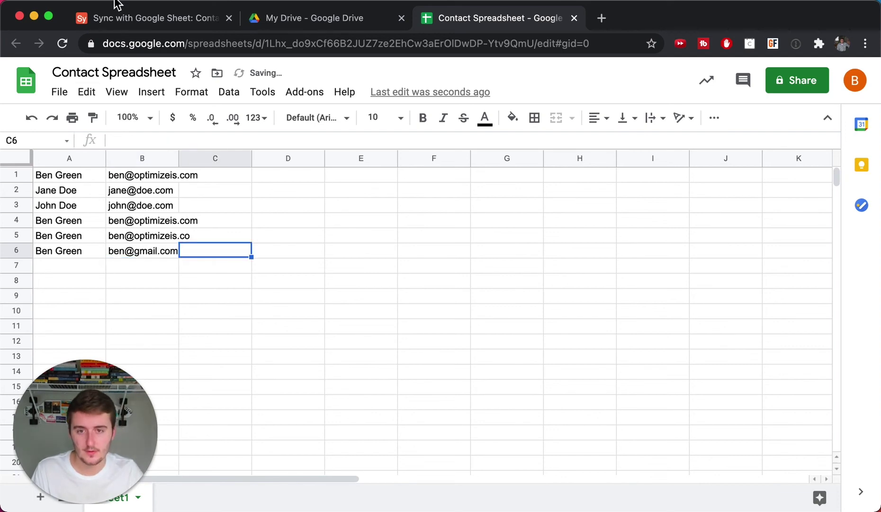
{"action": "left_click", "coordinate": [123, 21]}
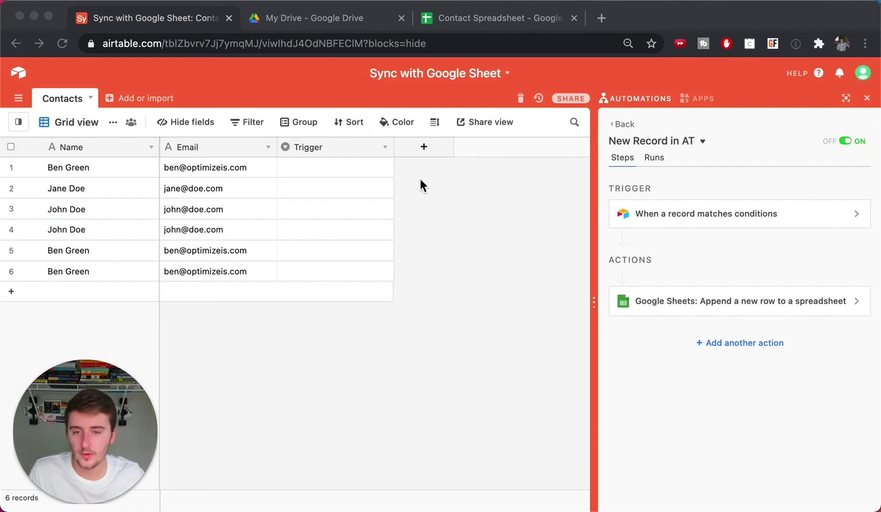
- Add the options 'Send to GSheets' and 'Sent From gsheets' to the Trigger field and save
{"action": "left_click", "coordinate": [391, 146]}
{"action": "left_click", "coordinate": [389, 151]}
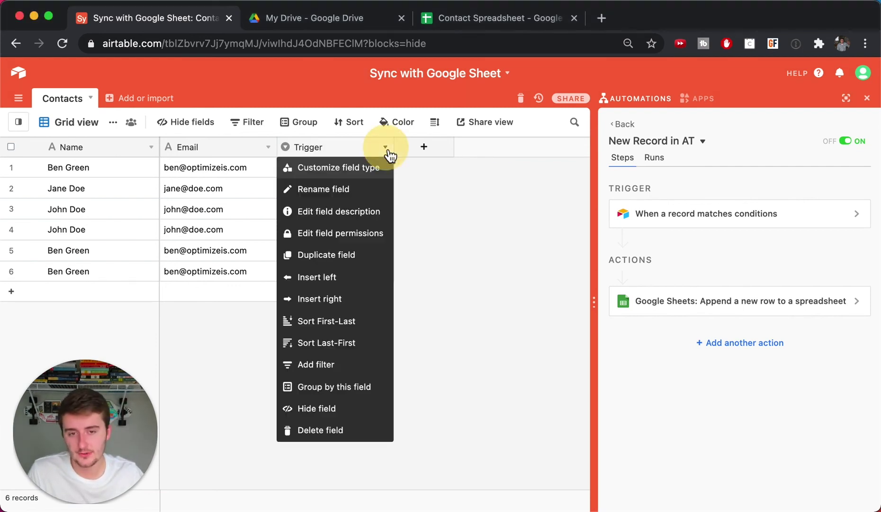
{"action": "left_click", "coordinate": [368, 168]}
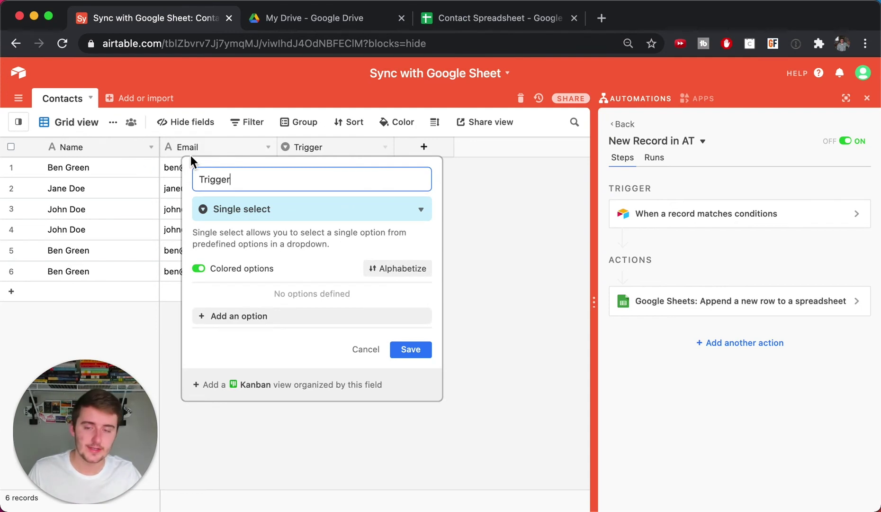
{"action": "left_click", "coordinate": [278, 316]}
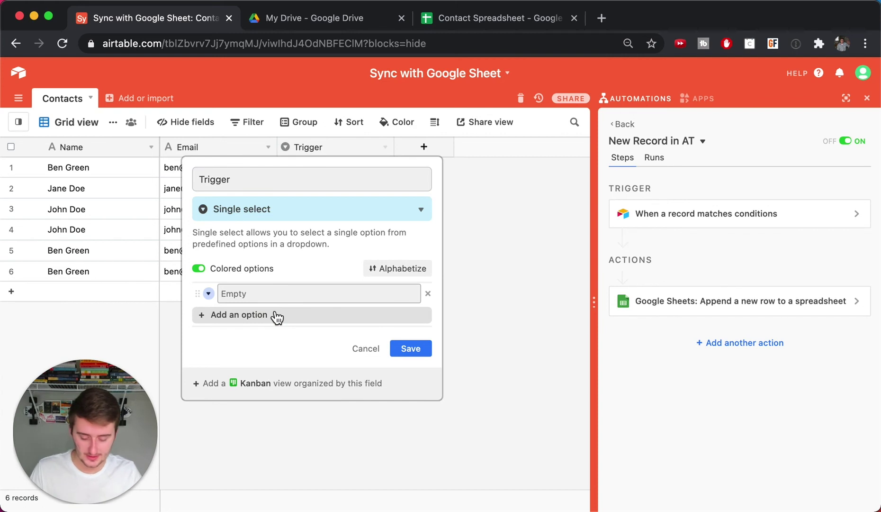
{"action": "type", "text": "Se"}
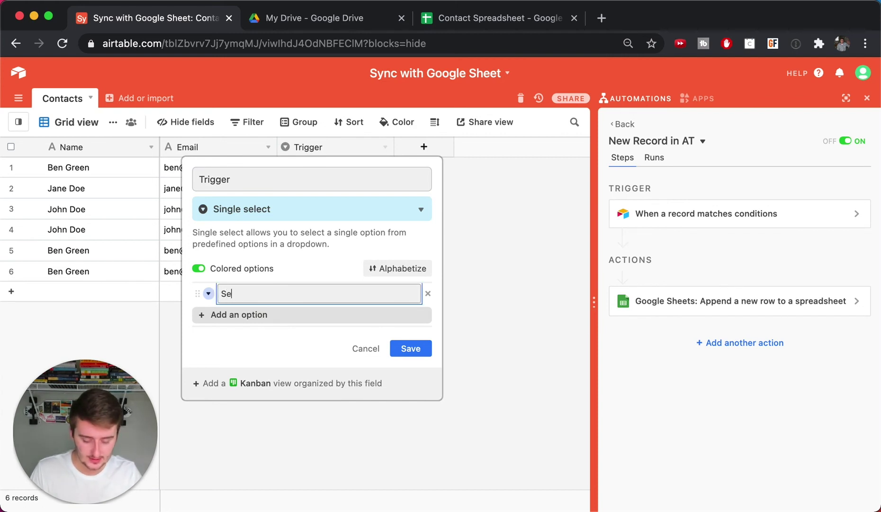
{"action": "type", "text": "nd to GSheets"}
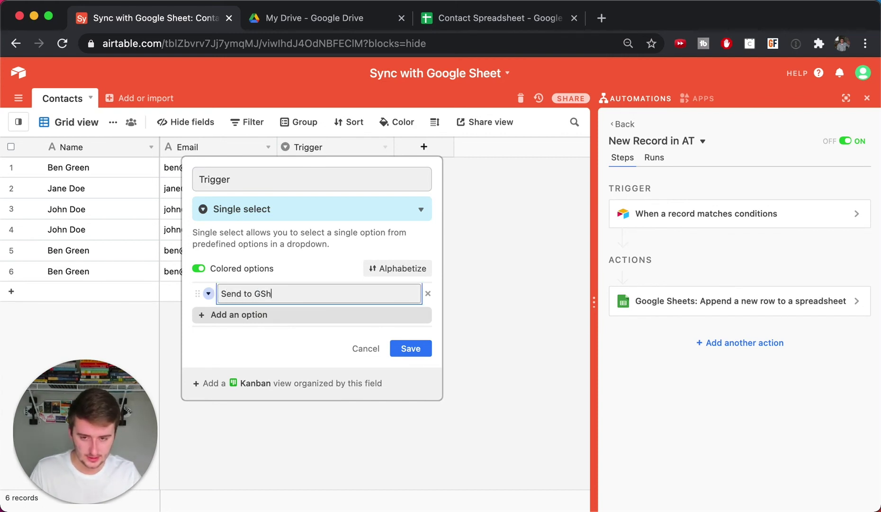
{"action": "left_click", "coordinate": [285, 318]}
{"action": "type", "text": "S"}
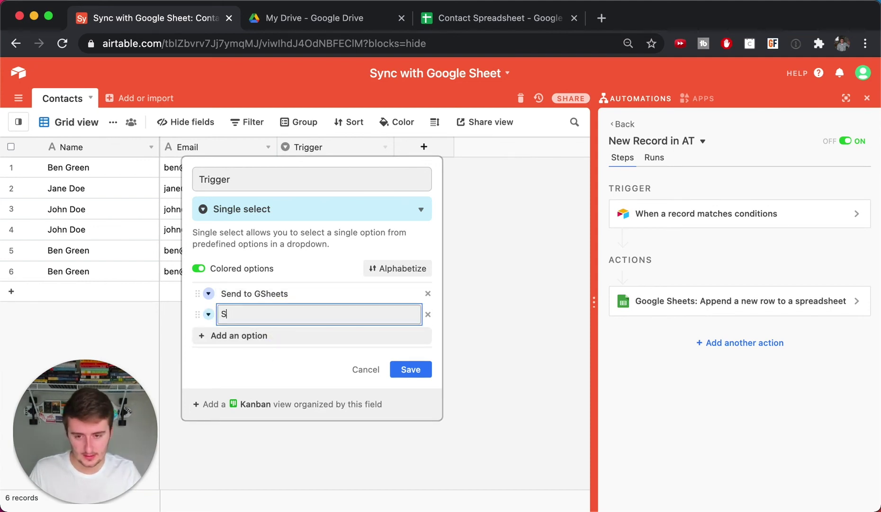
{"action": "type", "text": "ent F"}
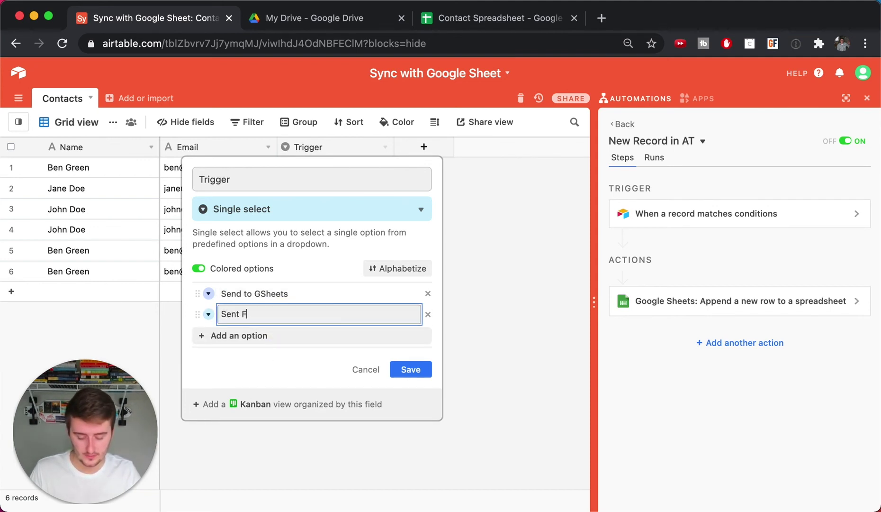
{"action": "type", "text": "rom gsheets"}
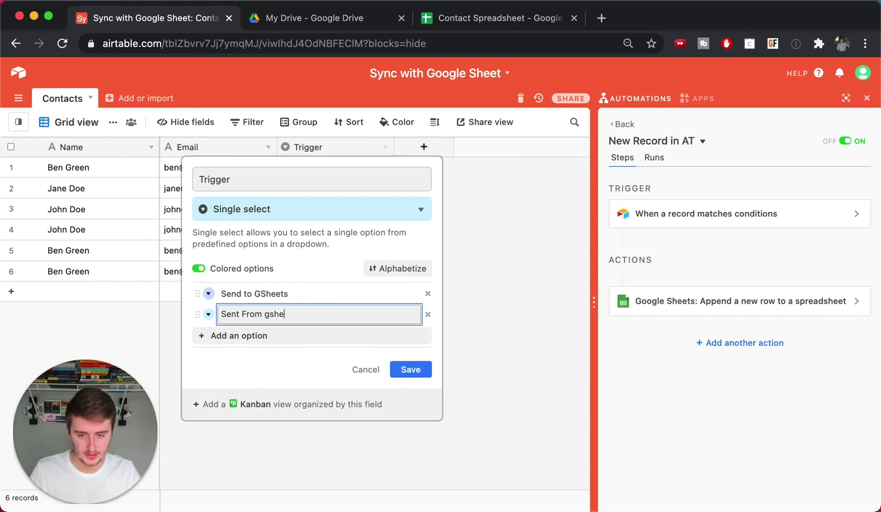
{"action": "left_click", "coordinate": [419, 373]}
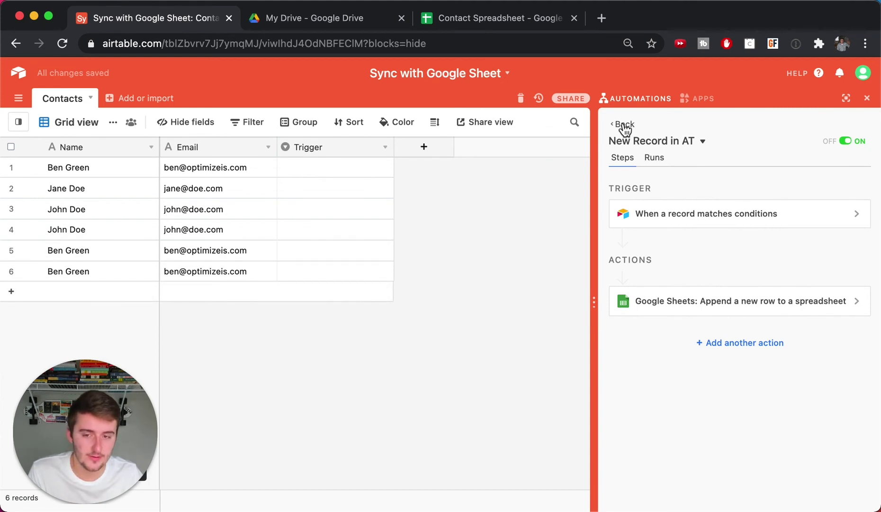
- Add a trigger condition requiring the Trigger field to be 'Send to GSheets'
{"action": "left_click", "coordinate": [719, 219]}
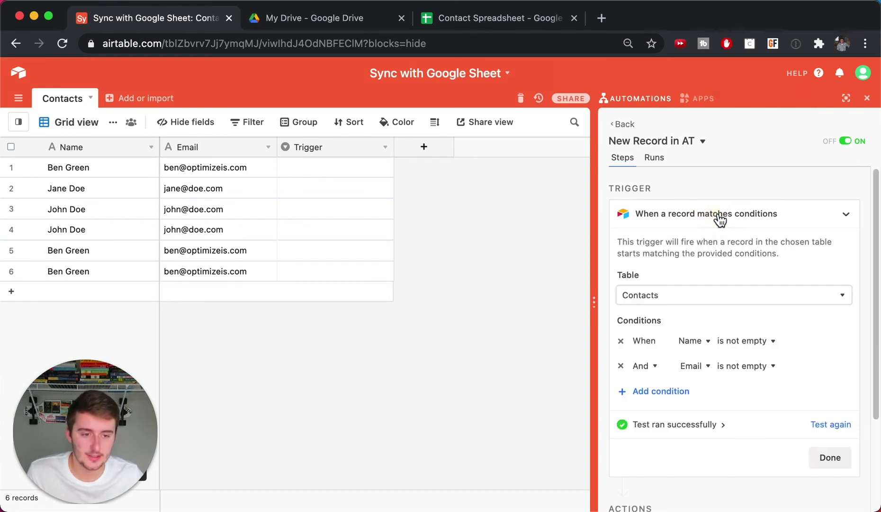
{"action": "left_click", "coordinate": [658, 392]}
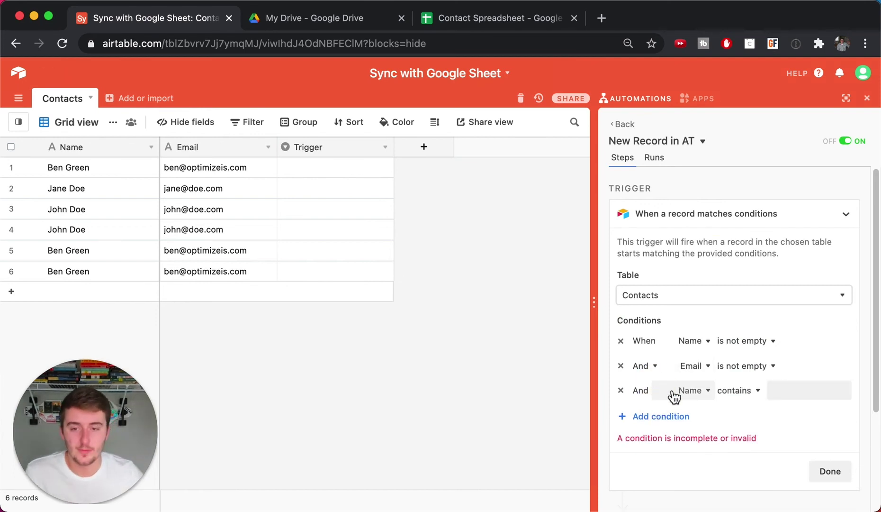
{"action": "left_click", "coordinate": [675, 397]}
{"action": "left_click", "coordinate": [714, 473]}
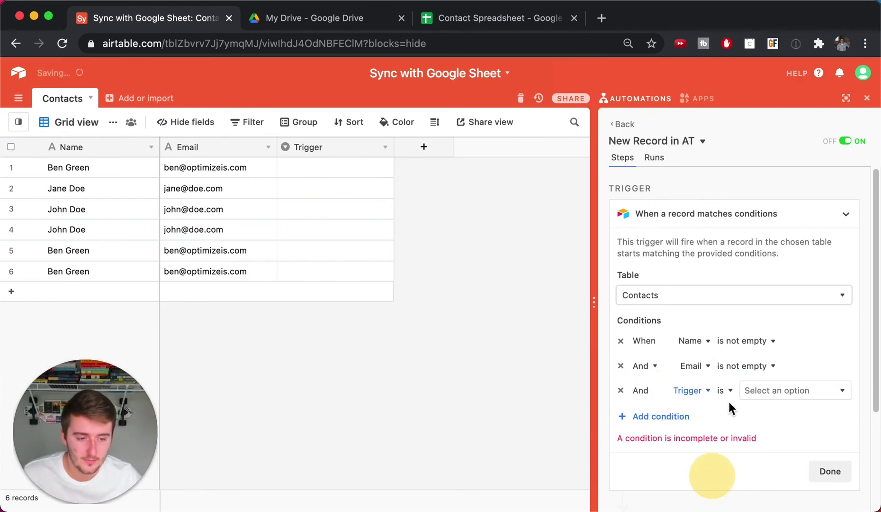
{"action": "left_click", "coordinate": [777, 392]}
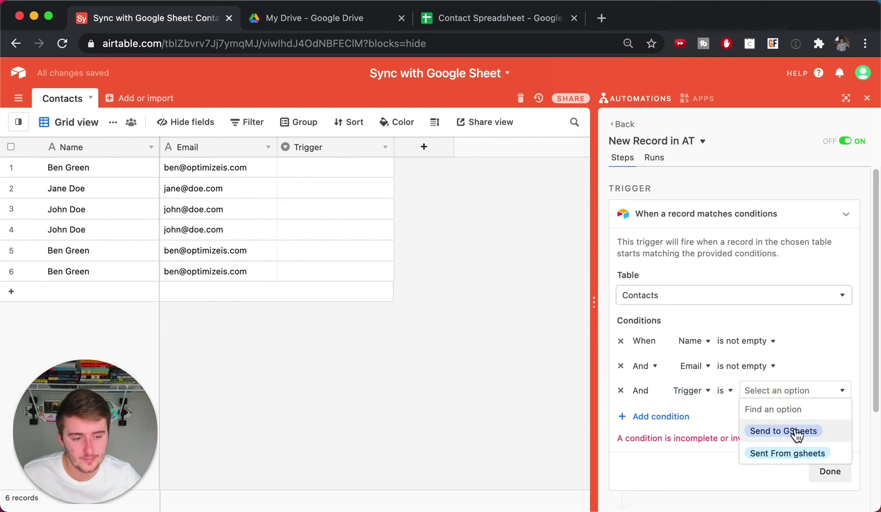
{"action": "left_click", "coordinate": [794, 433]}
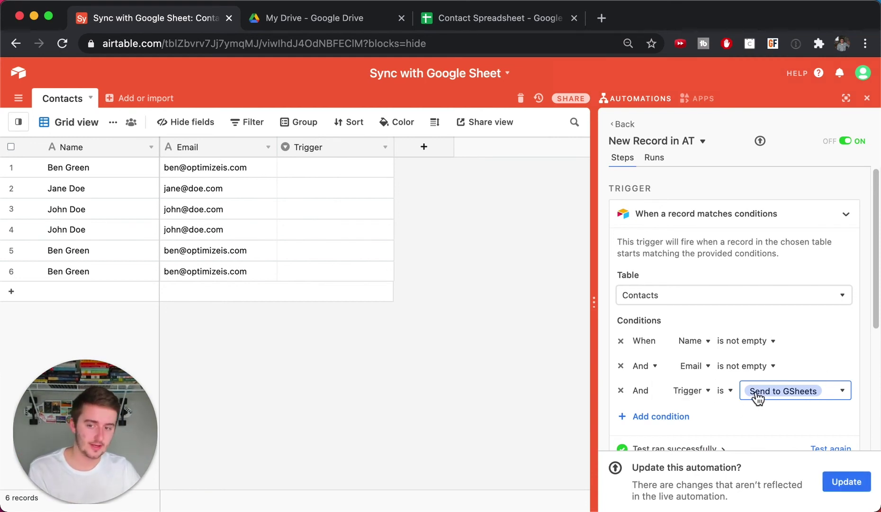
{"action": "left_click", "coordinate": [512, 18]}
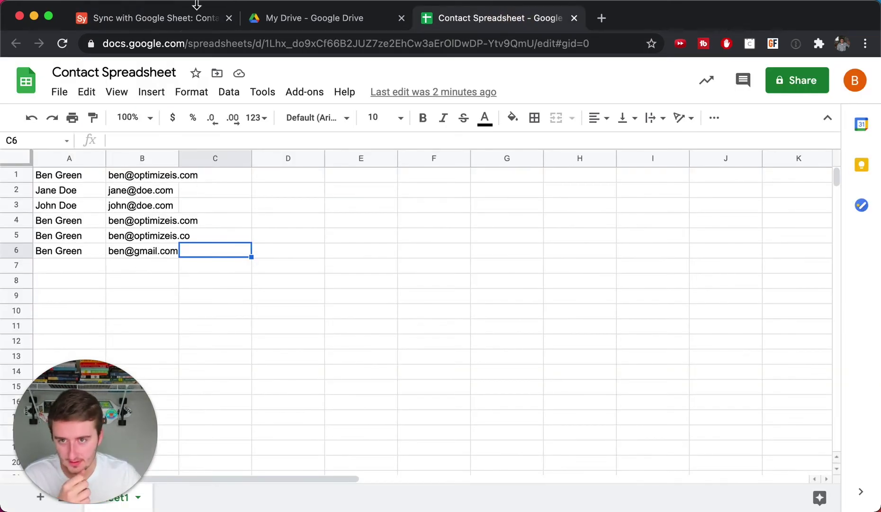
- Compare Airtable row 7 with rows 5–8 of the Contact Spreadsheet
{"action": "left_click", "coordinate": [184, 22]}
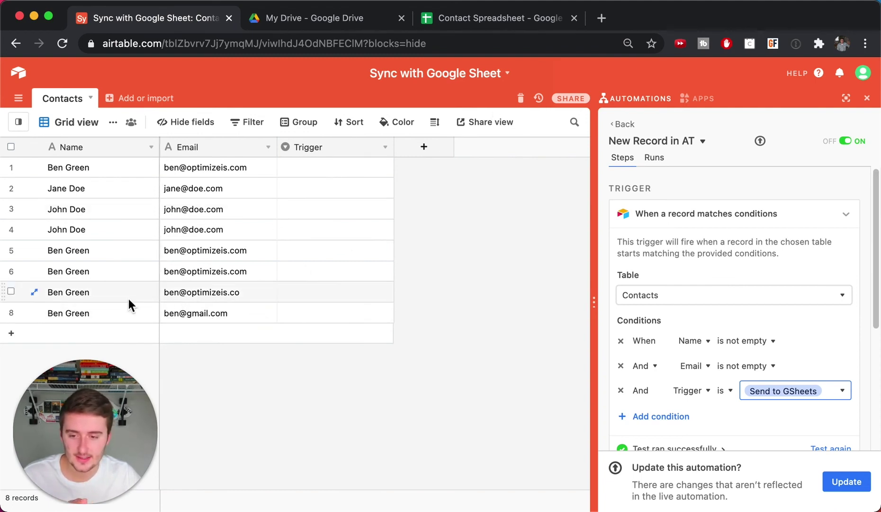
{"action": "left_click_drag", "start_coordinate": [128, 299], "coordinate": [214, 285]}
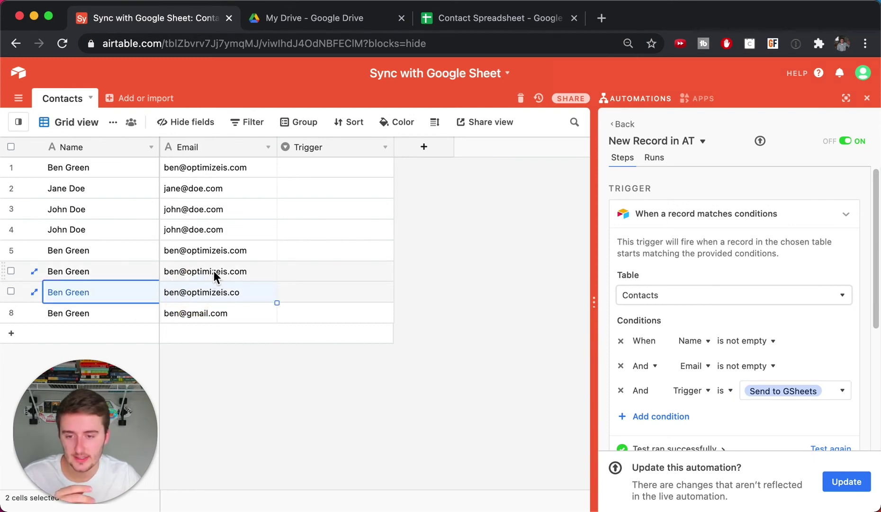
{"action": "left_click", "coordinate": [488, 18]}
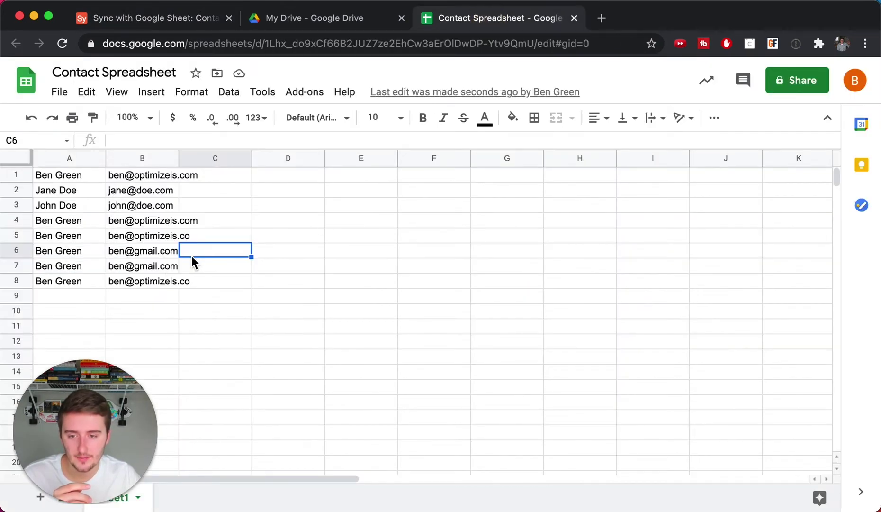
{"action": "left_click", "coordinate": [160, 237]}
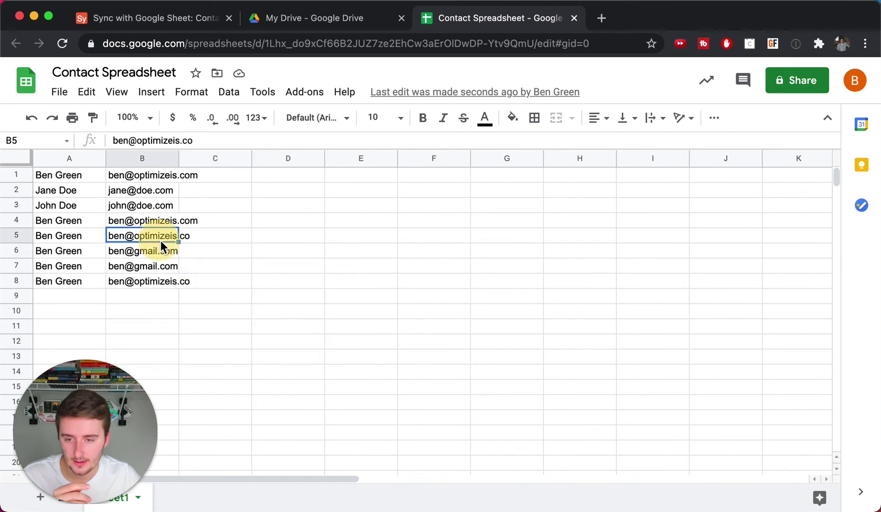
{"action": "left_click_drag", "start_coordinate": [103, 282], "coordinate": [137, 281]}
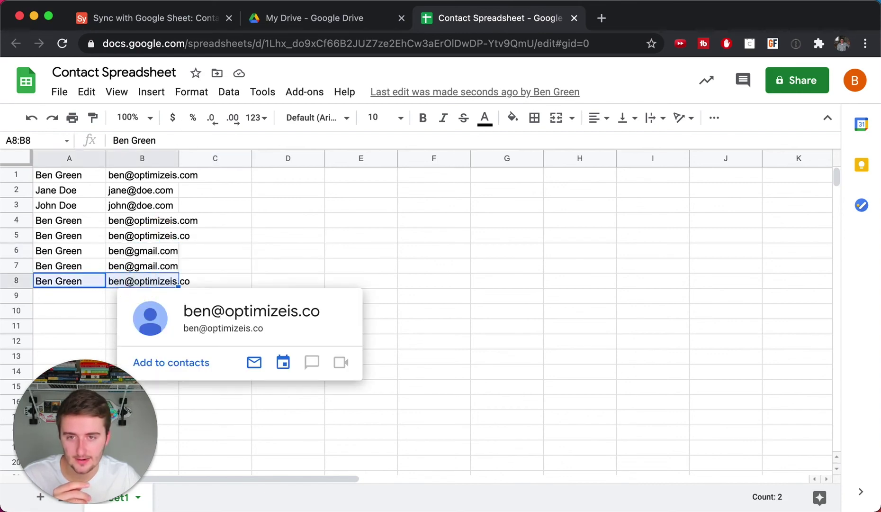
{"action": "left_click", "coordinate": [177, 23]}
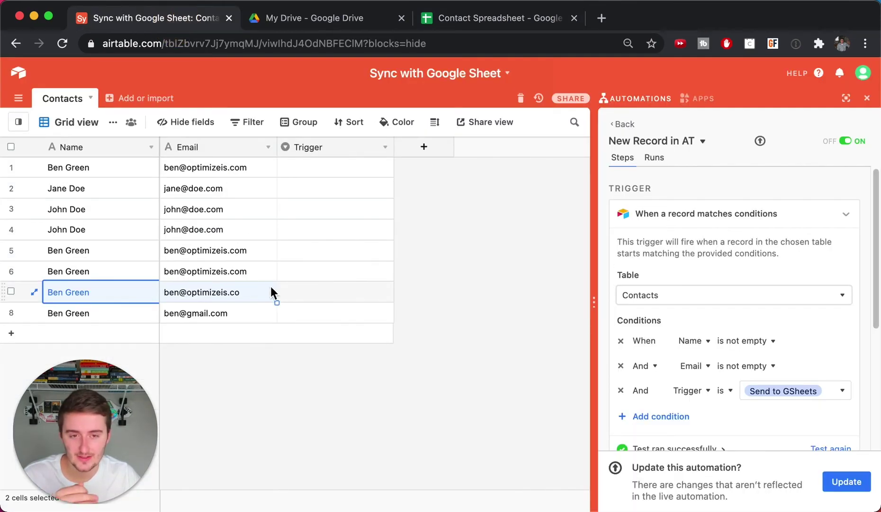
- Update the live automation with the Send to GSheets condition and review row 7's Trigger options
{"action": "left_click", "coordinate": [865, 482]}
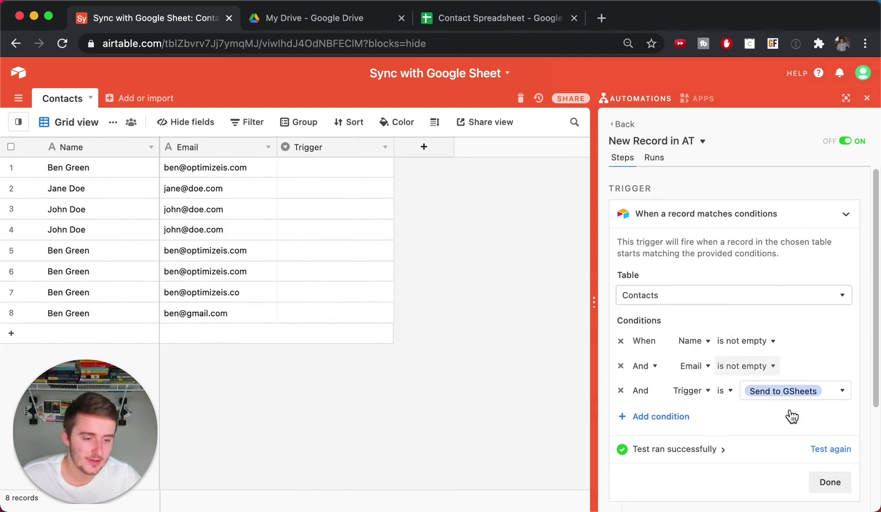
{"action": "left_click", "coordinate": [830, 482]}
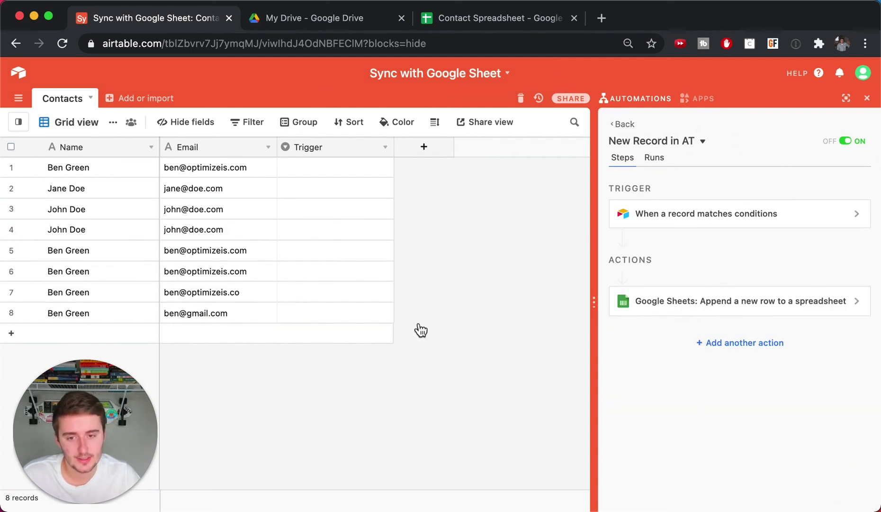
{"action": "left_click", "coordinate": [342, 290]}
{"action": "left_click", "coordinate": [344, 294]}
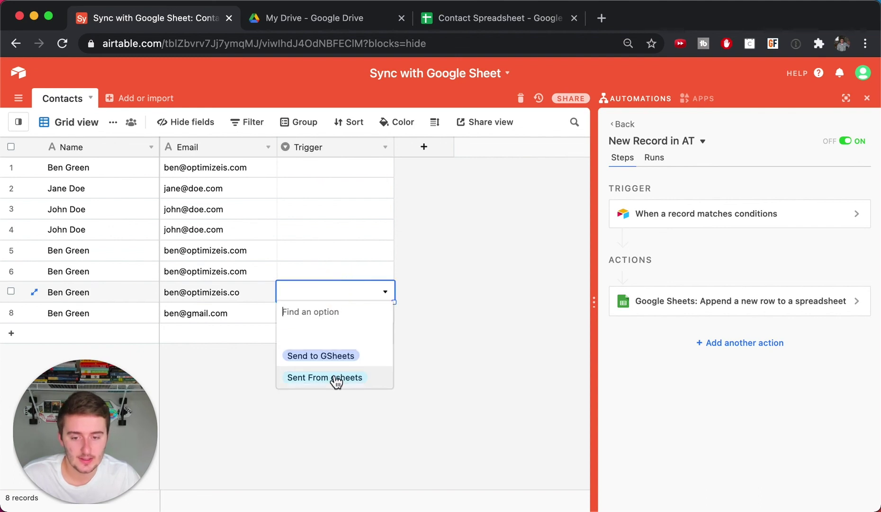
{"action": "left_click", "coordinate": [491, 355]}
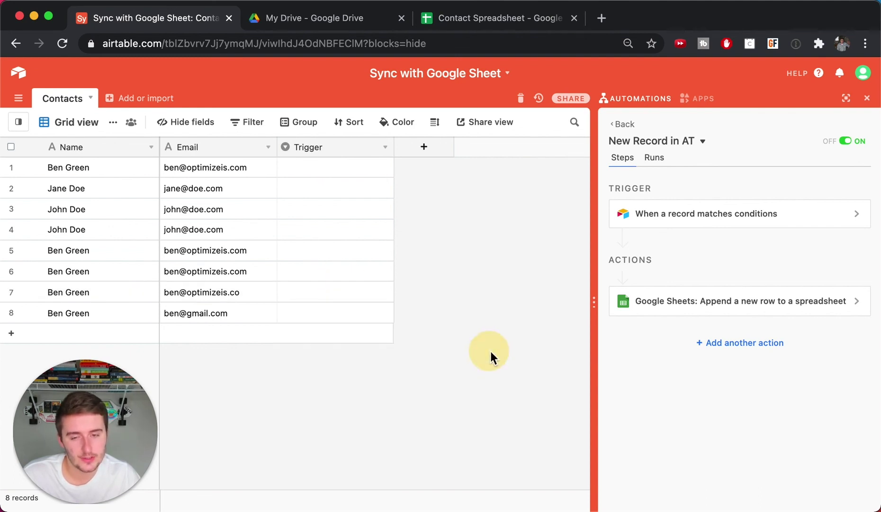
{"action": "left_click", "coordinate": [499, 17]}
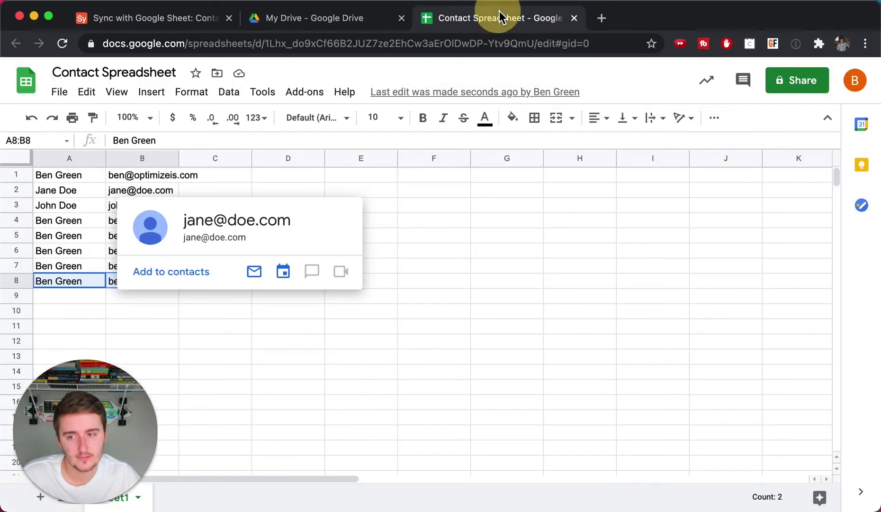